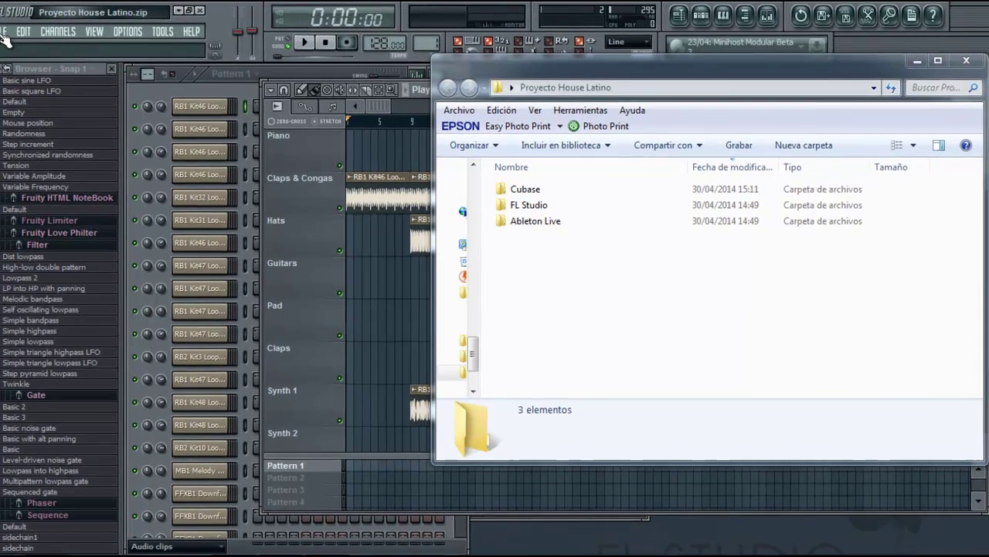
- Switch to FL Studio, reposition the Playlist window and collapse its pattern area so the track lanes fill the window
left_click(17, 40)
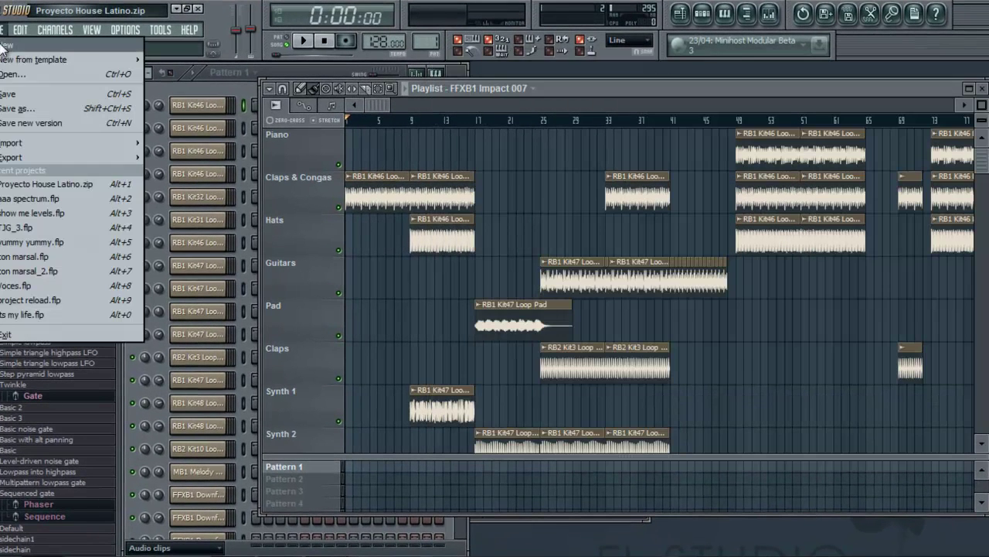
left_click(228, 19)
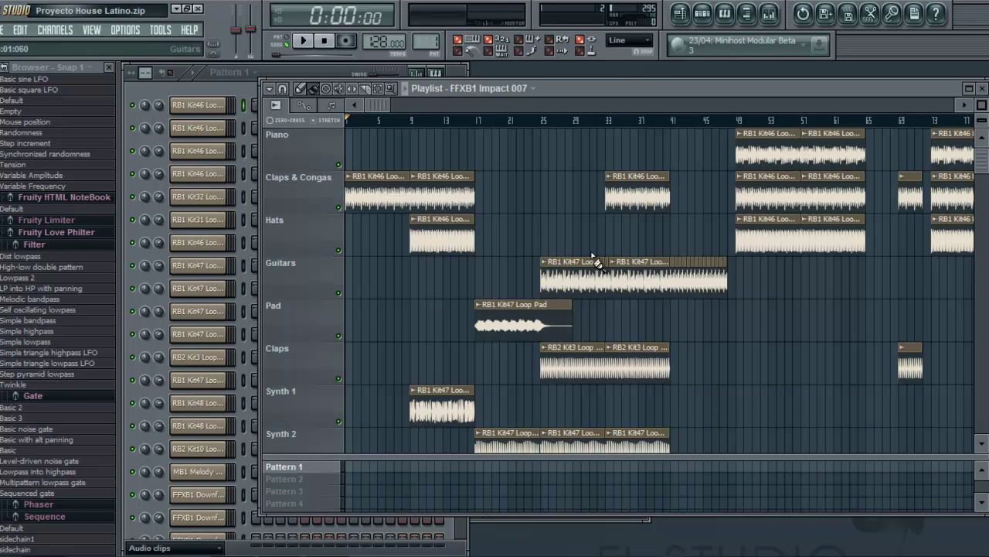
left_click_drag(635, 89, 603, 91)
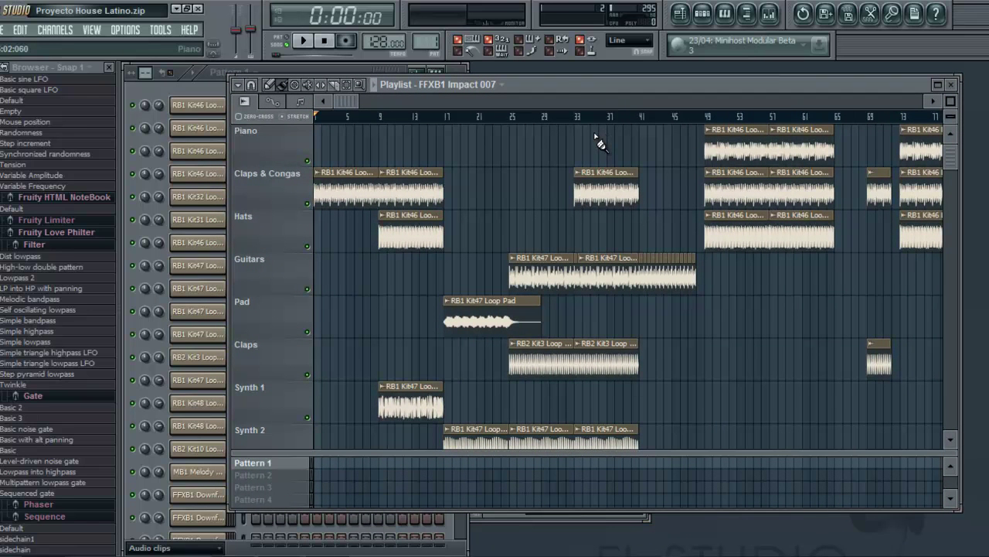
left_click_drag(562, 81, 584, 83)
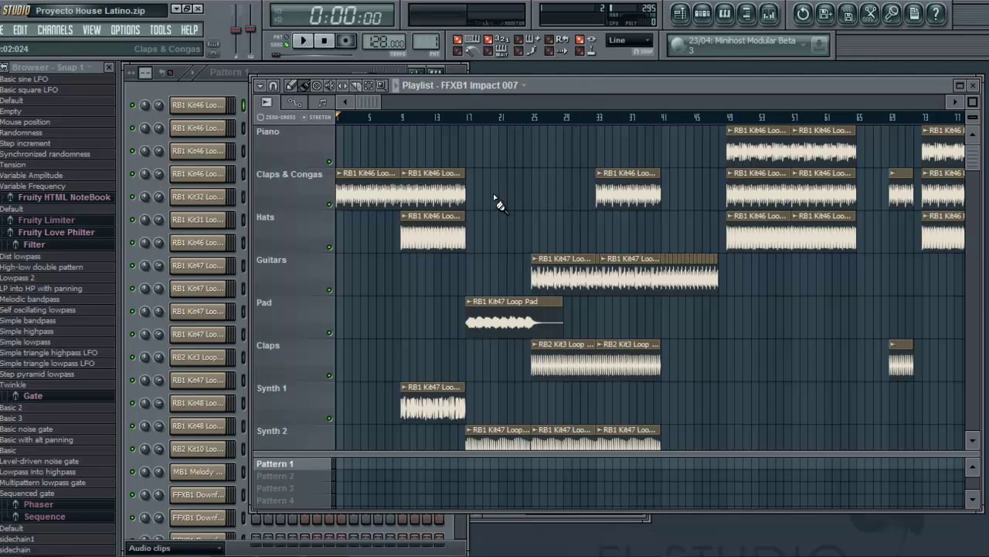
scroll(501, 199, "down", 1)
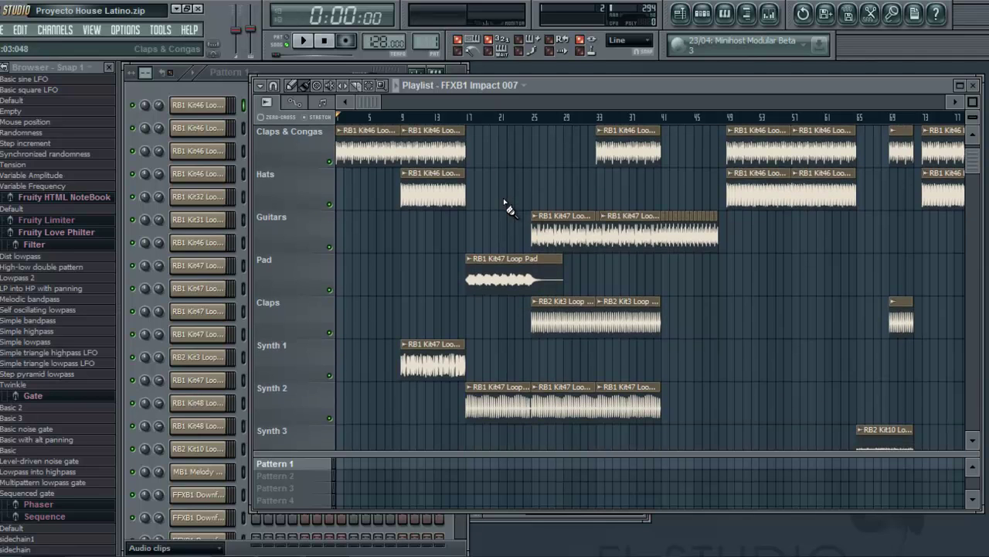
scroll(503, 207, "up", 1)
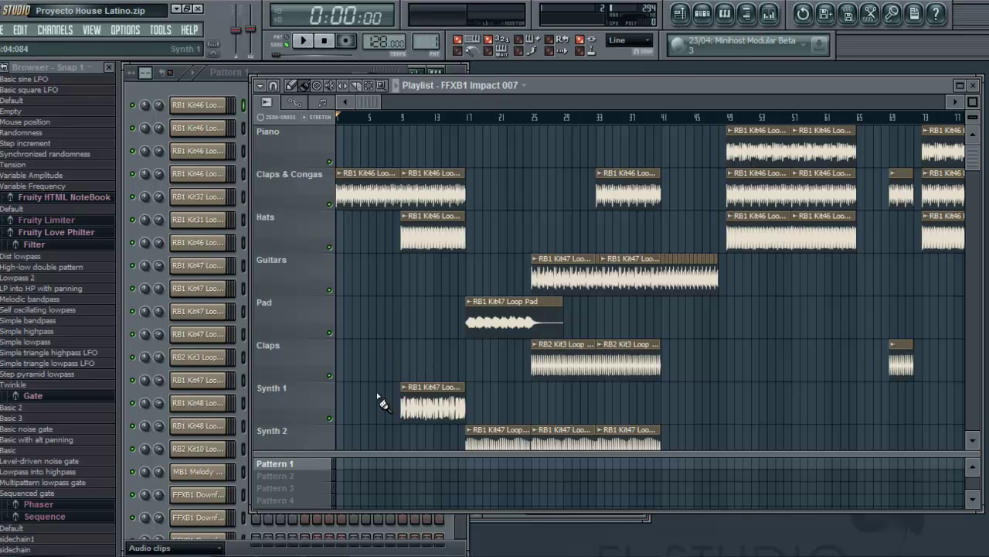
left_click_drag(357, 451, 357, 521)
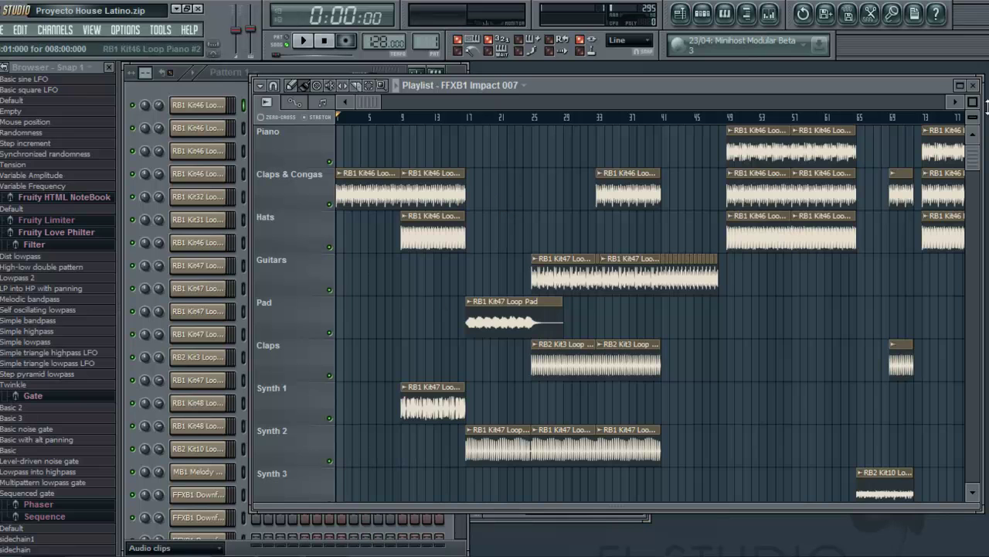
- Examine the song's overall length and the track names from Piano down to Fx2 in the Playlist
left_click_drag(970, 101, 954, 202)
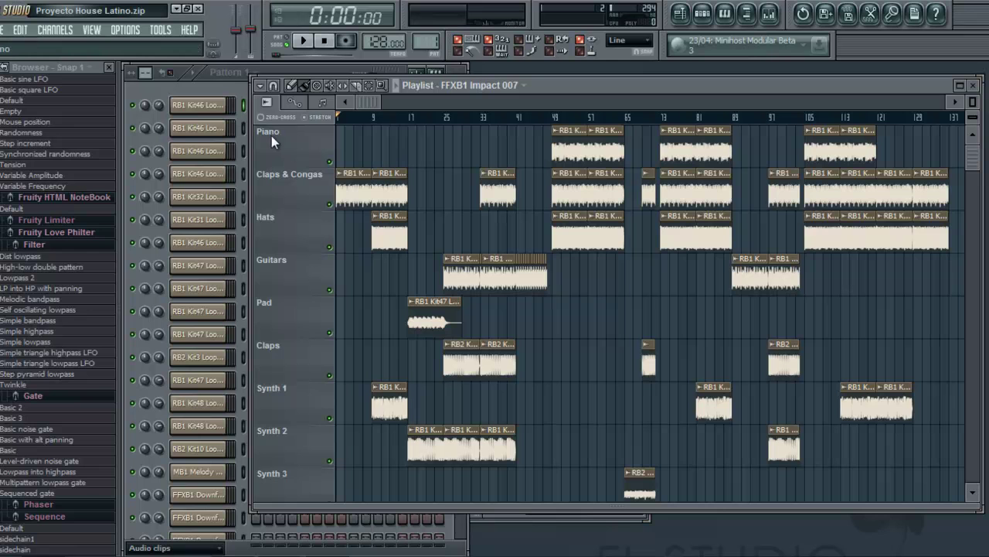
scroll(292, 259, "down", 5)
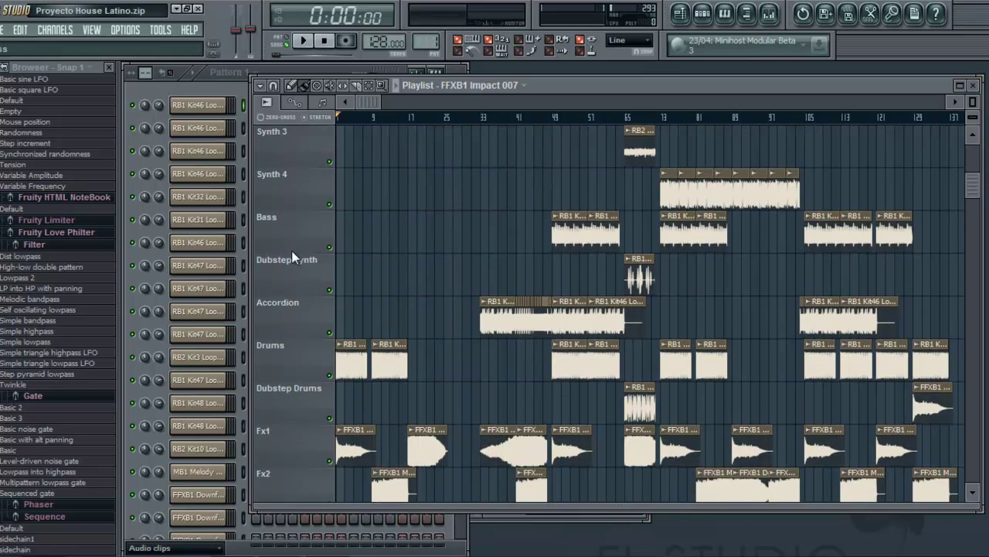
scroll(291, 259, "up", 5)
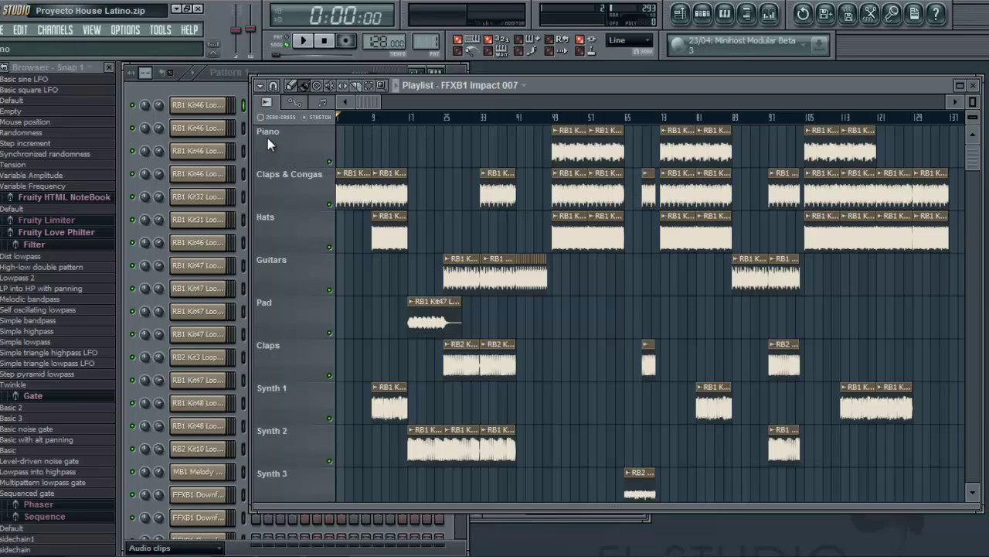
left_click_drag(352, 106, 694, 112)
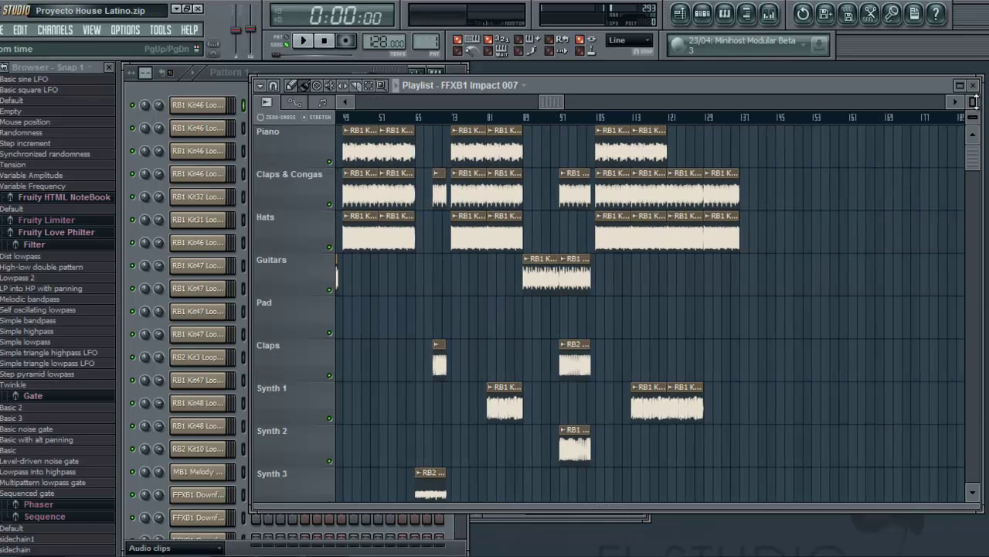
scroll(607, 114, "up", 4)
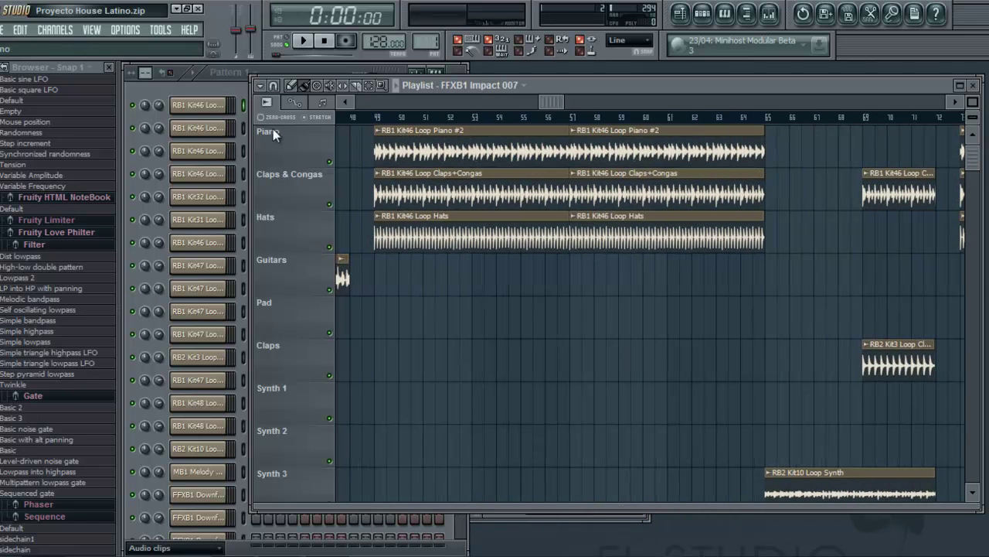
scroll(459, 117, "down", 5)
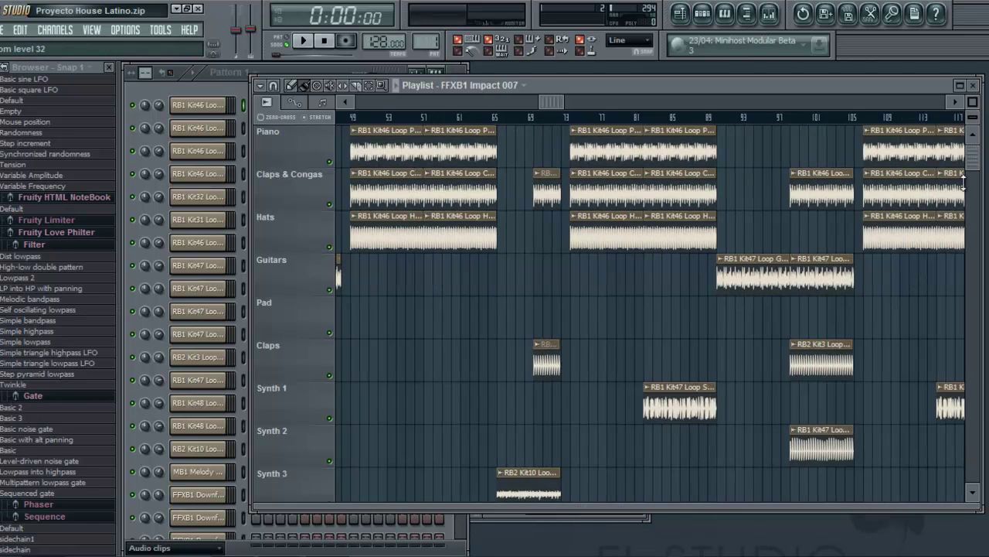
left_click_drag(552, 103, 369, 103)
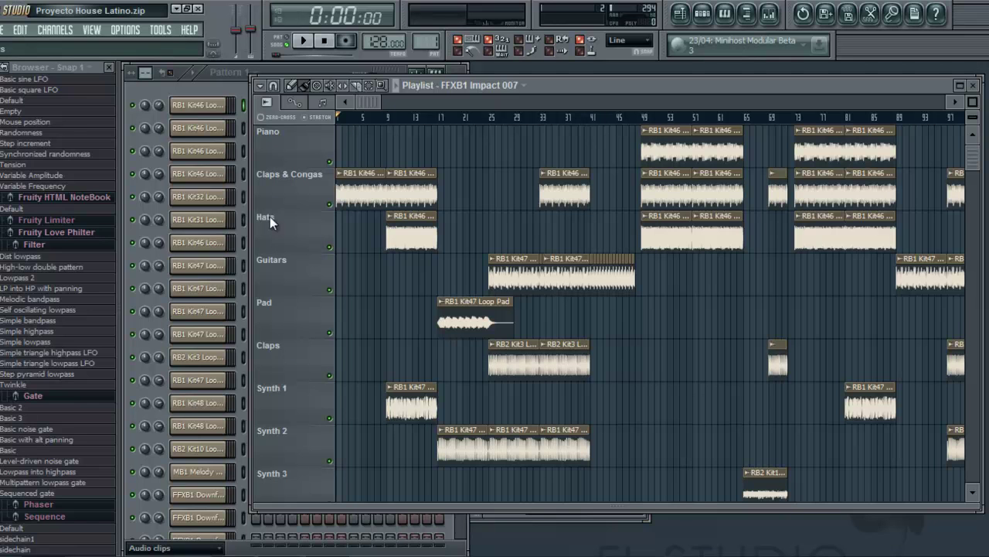
- Examine how the clips are arranged across the song's sections, including the lower Fx, Impact, Percussion and Fill tracks
scroll(299, 266, "down", 1)
scroll(296, 262, "down", 3)
scroll(297, 261, "up", 4)
scroll(376, 173, "down", 1)
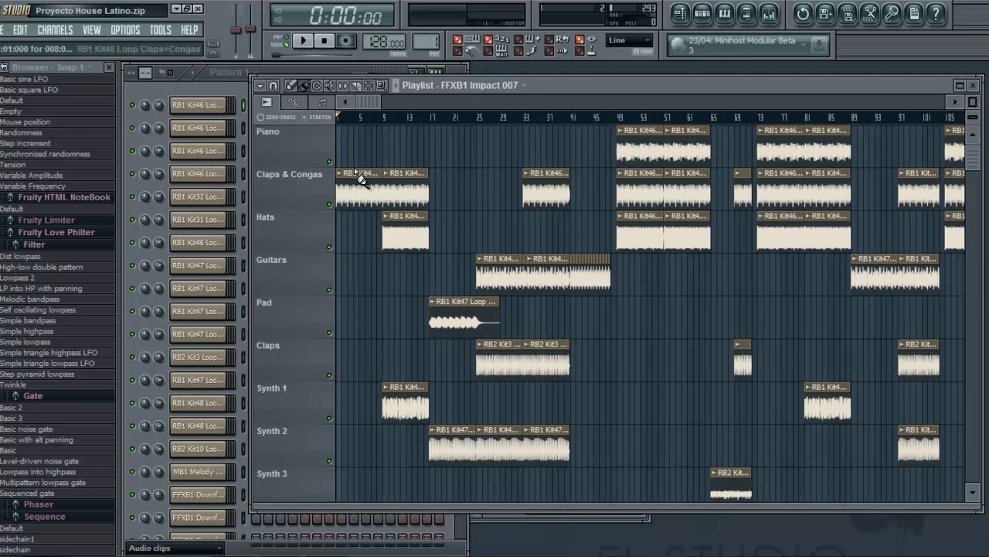
scroll(402, 277, "down", 4)
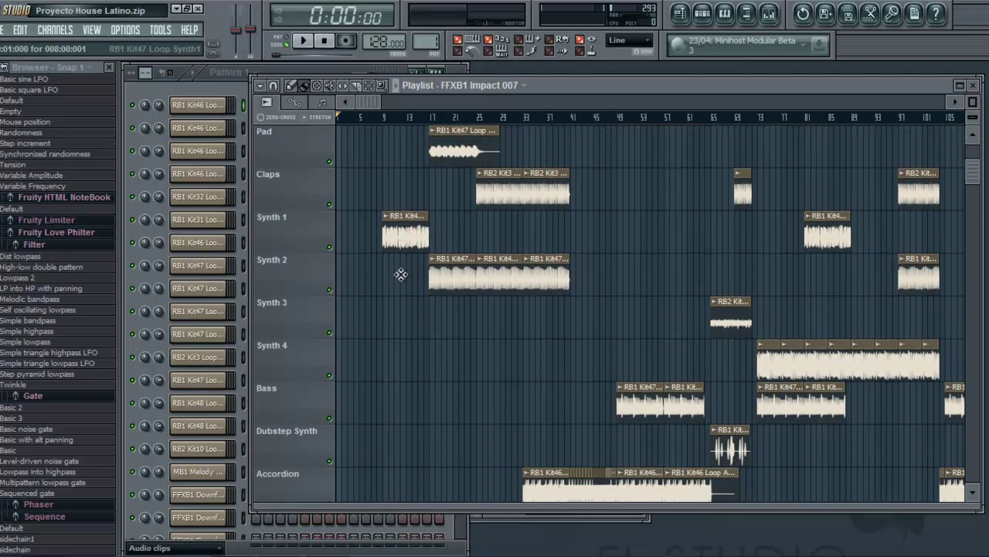
scroll(400, 274, "up", 4)
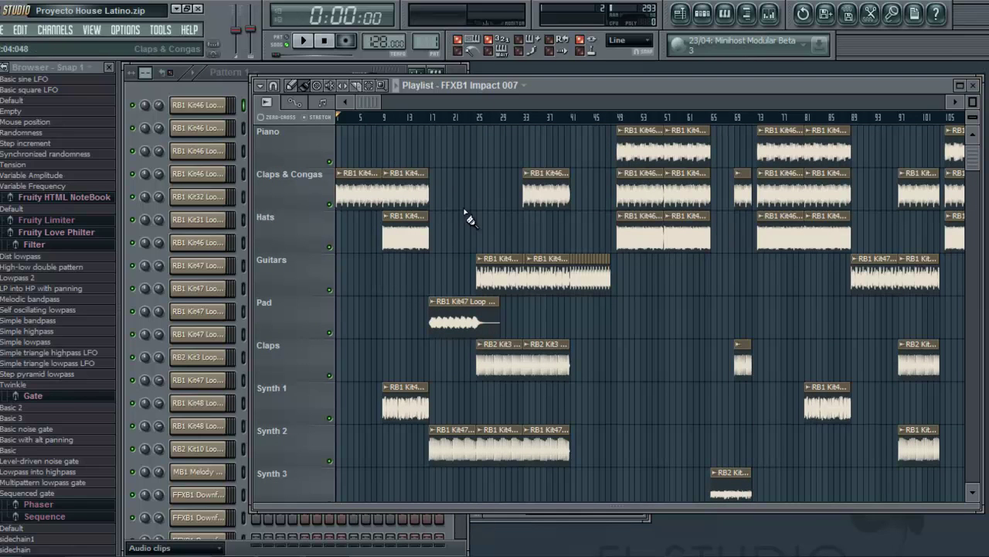
scroll(486, 205, "down", 3)
scroll(668, 248, "up", 3)
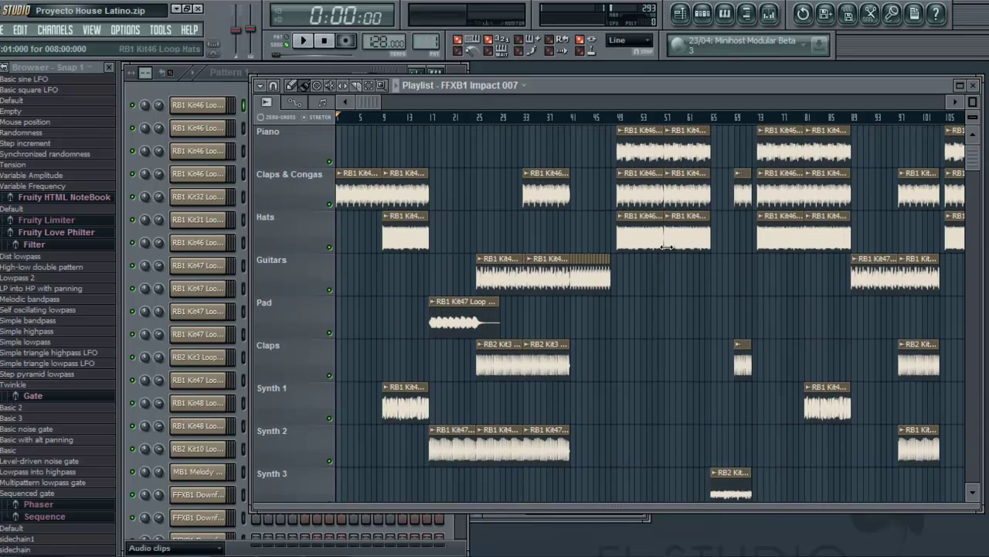
left_click_drag(364, 103, 582, 103)
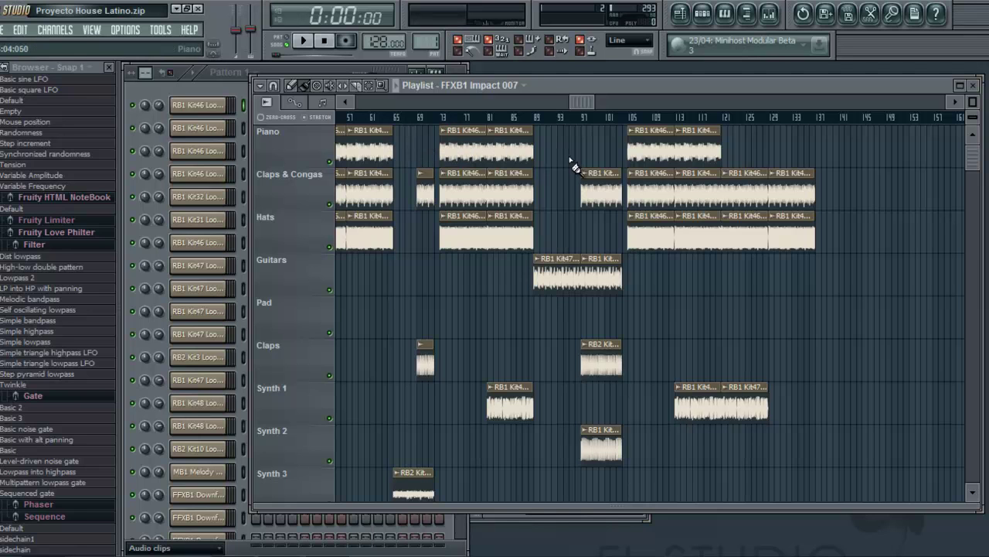
left_click_drag(564, 102, 352, 103)
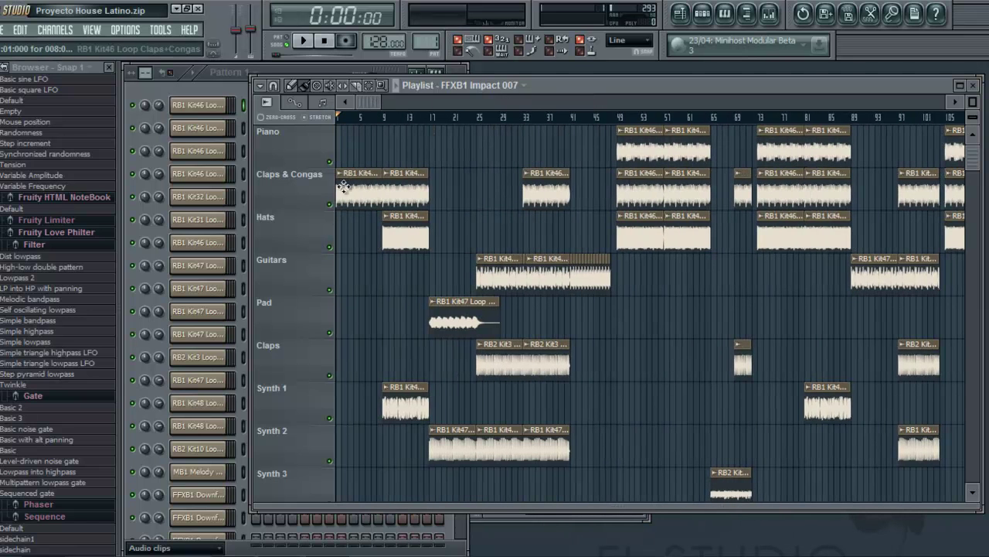
scroll(371, 220, "down", 12)
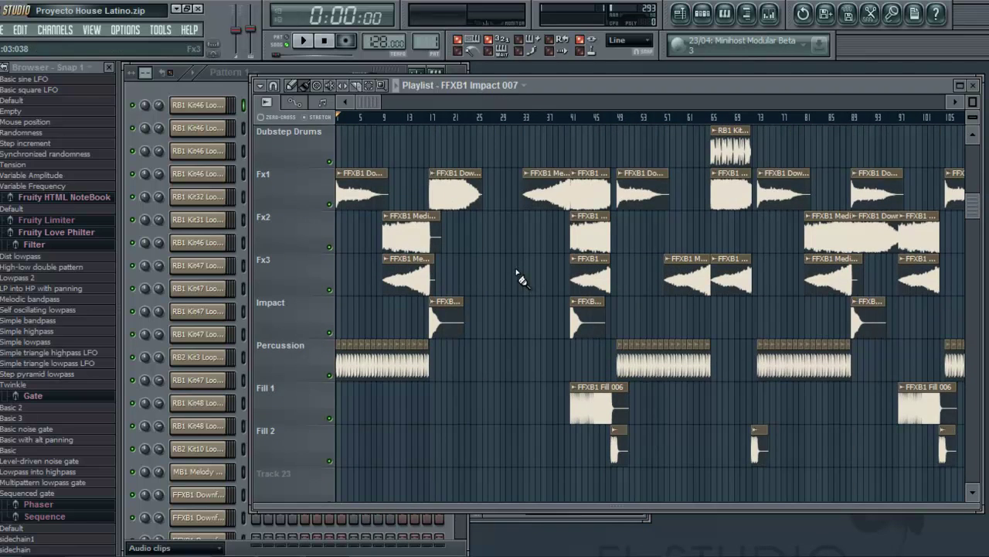
scroll(520, 279, "down", 2)
scroll(397, 276, "up", 10)
scroll(377, 278, "up", 6)
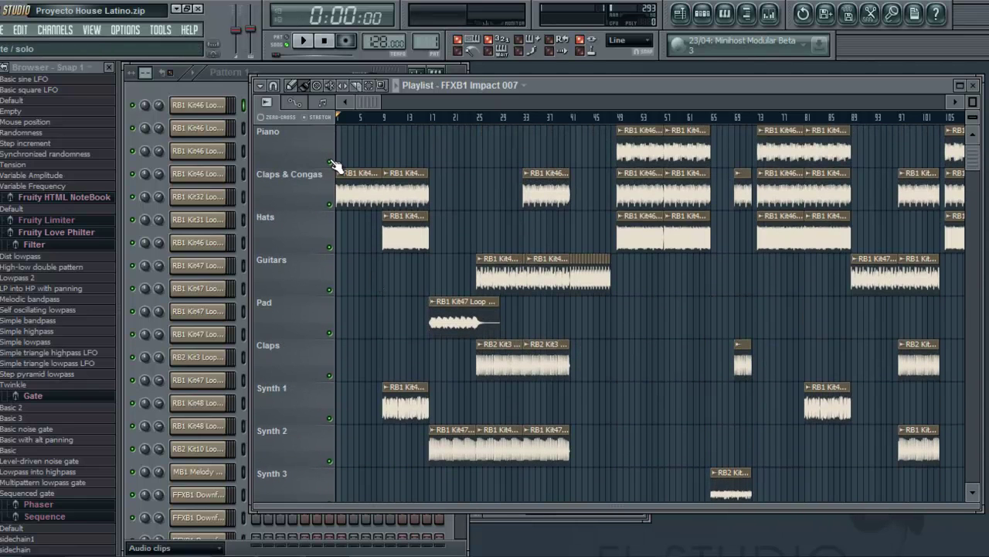
- Solo the Claps & Congas track and play it briefly from the start of the song
right_click(329, 204)
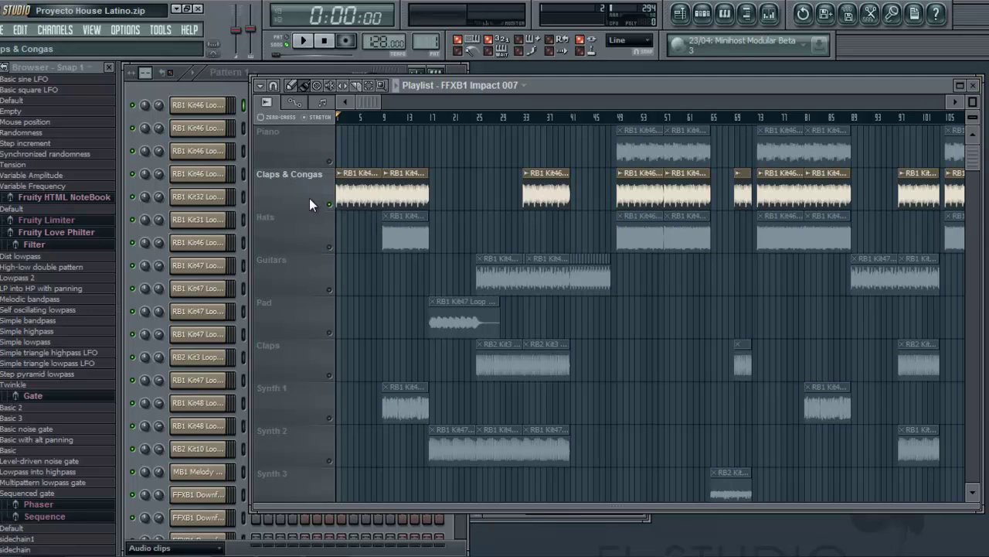
key("space")
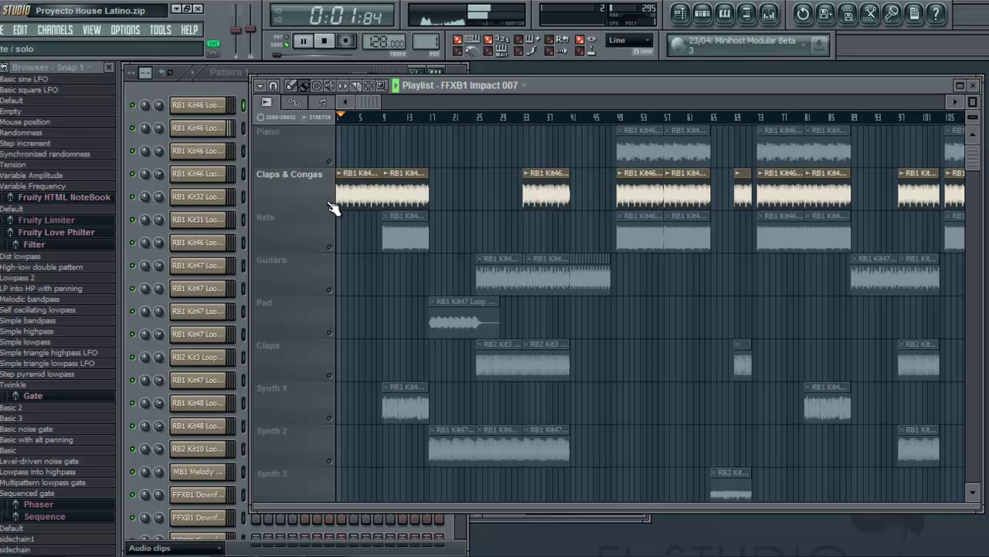
key("space")
- Enable the Hats track, mute Claps & Congas, and play the Hats alone from bar 9
left_click(329, 247)
left_click(330, 204)
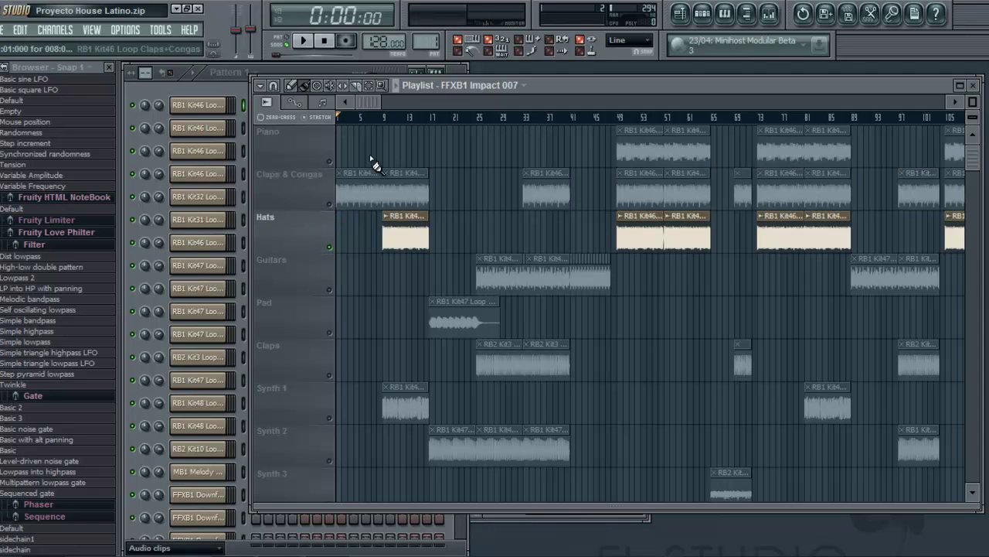
left_click(384, 117)
key("space")
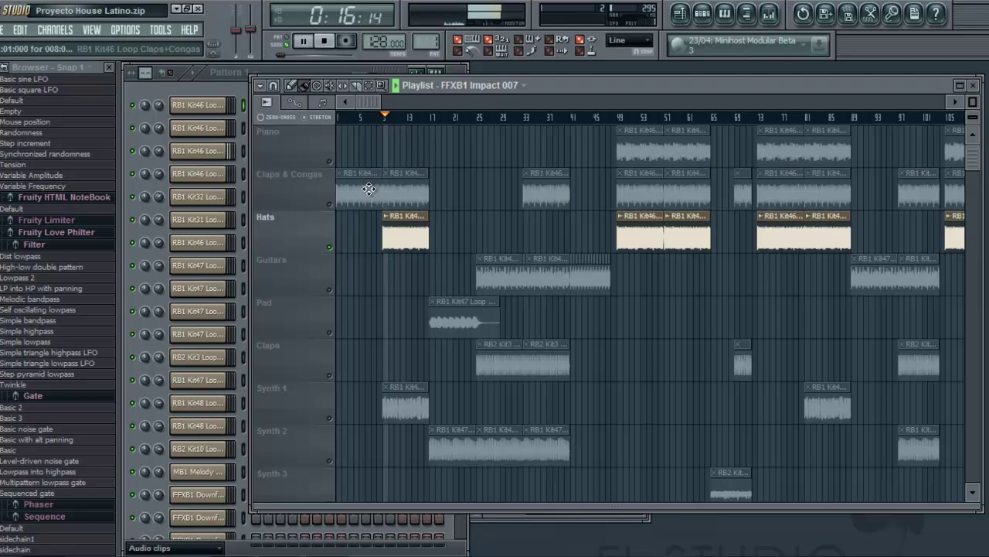
- Unmute Claps & Congas, Synth 1 and Pad one by one during playback, and stop the song
left_click(329, 204)
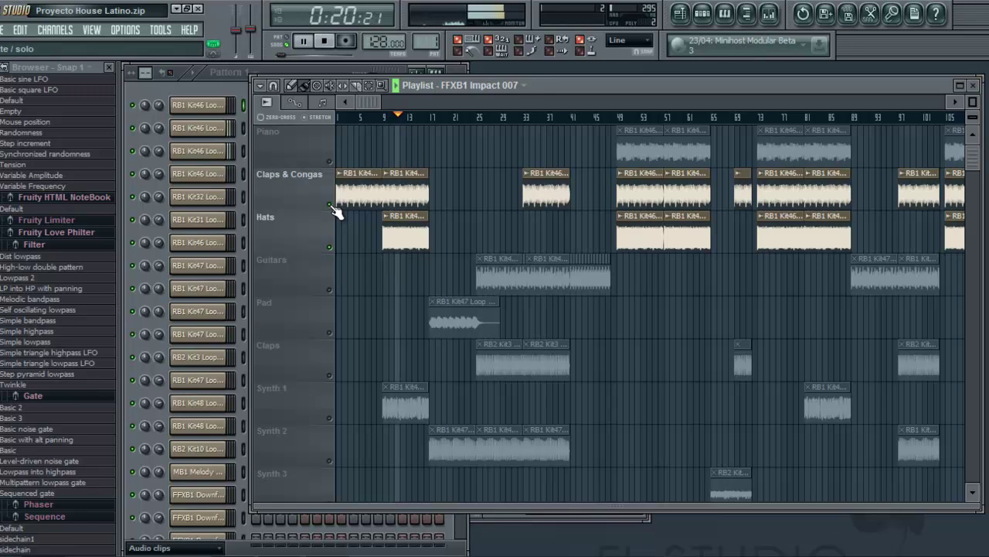
left_click(330, 418)
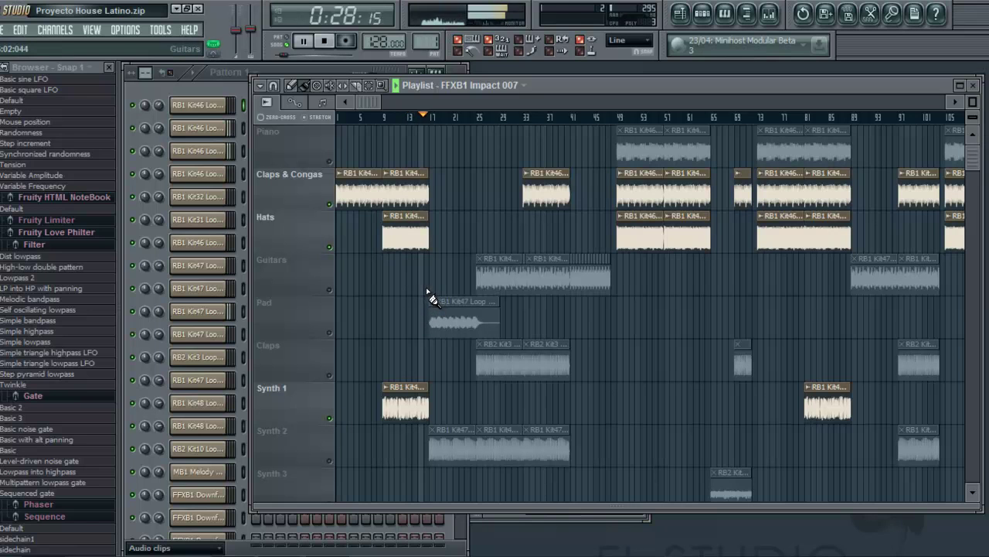
left_click(330, 332)
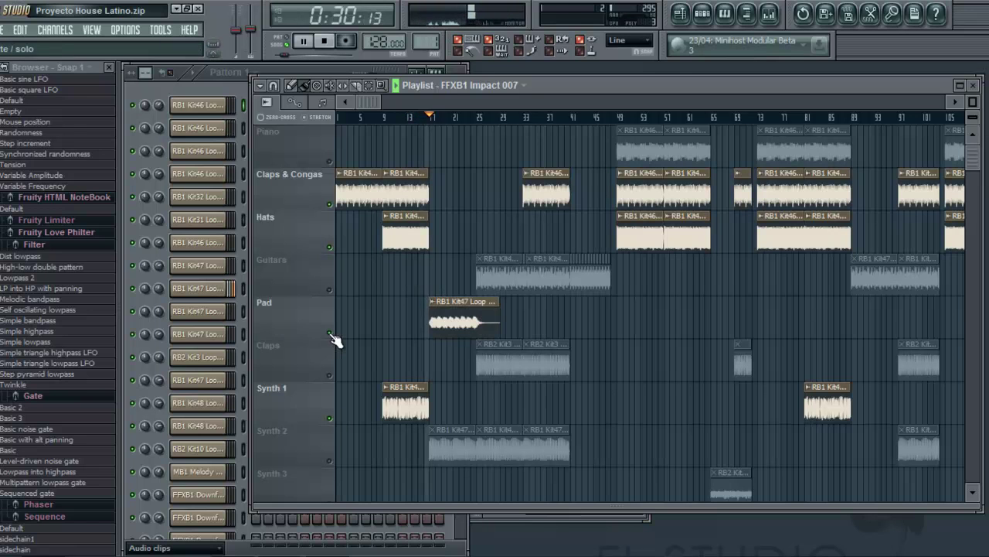
key("space")
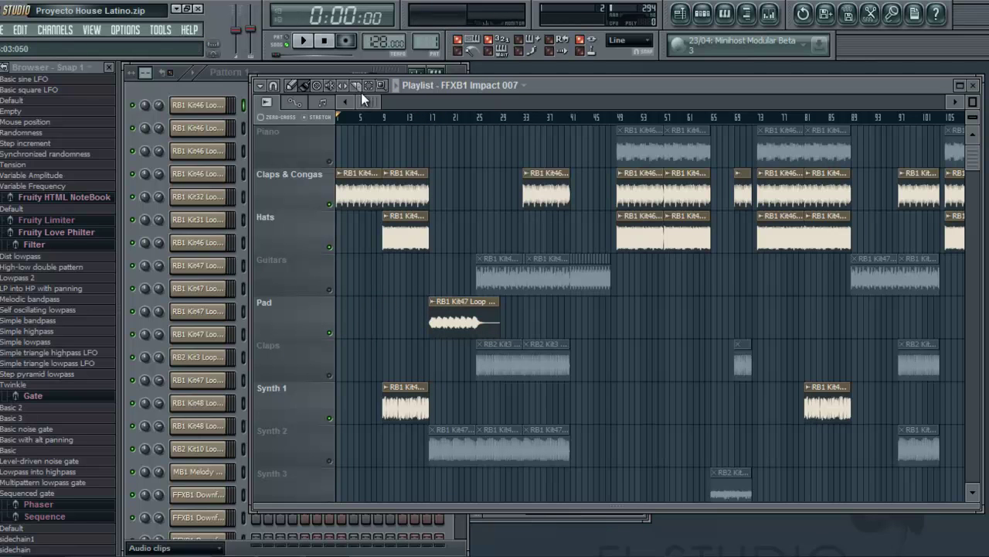
- Turn all Playlist tracks back on using the solo toggle of the Hats track
scroll(361, 93, "down", 4)
scroll(336, 99, "up", 4)
right_click(330, 247)
right_click(330, 247)
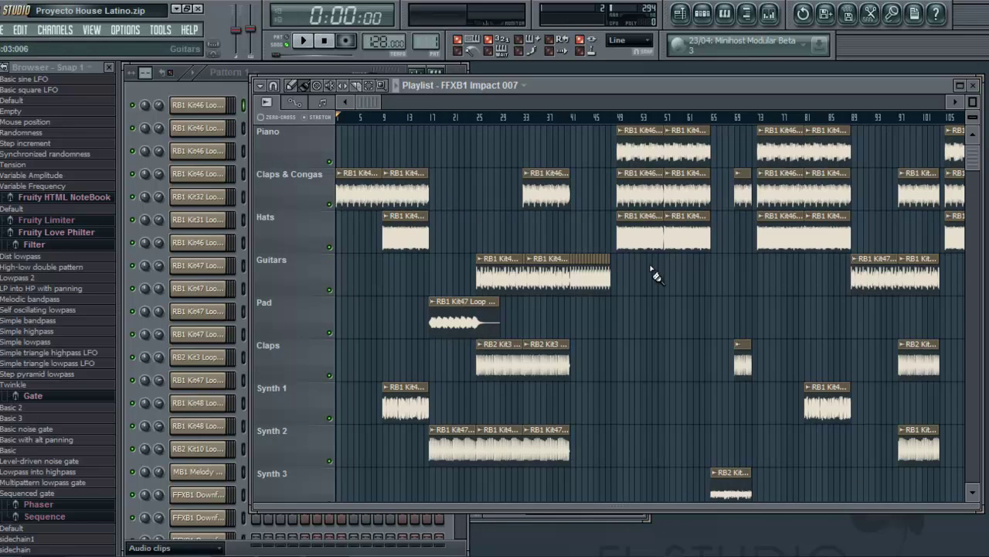
- Review the full arrangement from the opening bars through the later sections and return to the song's start
scroll(653, 263, "down", 8)
scroll(481, 234, "up", 8)
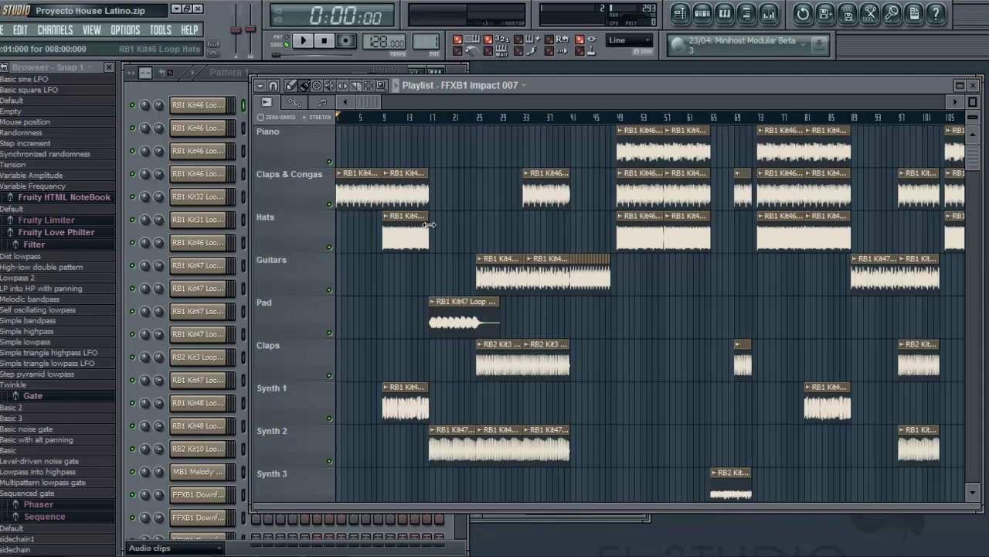
scroll(464, 221, "down", 1)
scroll(475, 263, "up", 1)
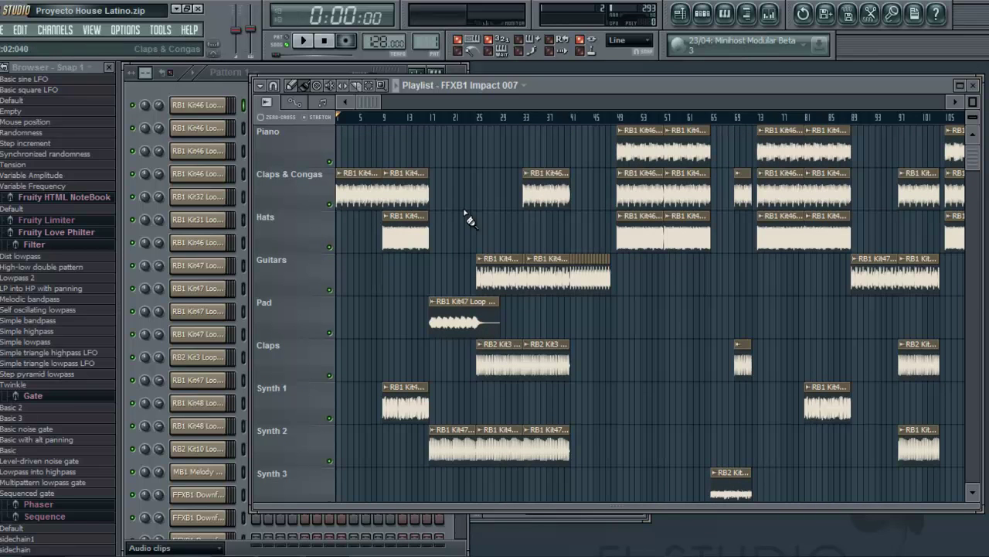
left_click_drag(370, 102, 439, 100)
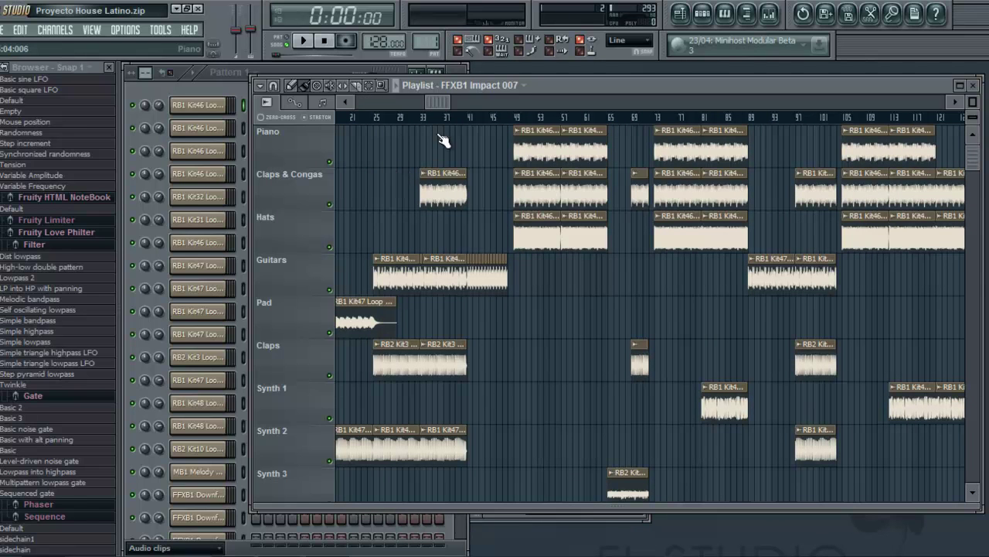
left_click_drag(442, 101, 341, 108)
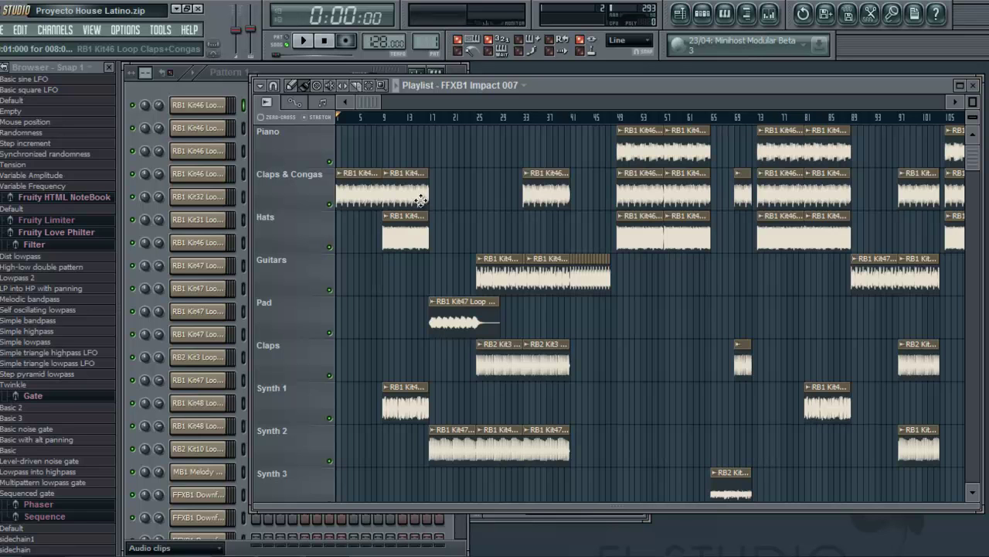
- Solo the Guitars track, play it from bar 25, and stop the song
scroll(414, 194, "down", 1)
right_click(330, 247)
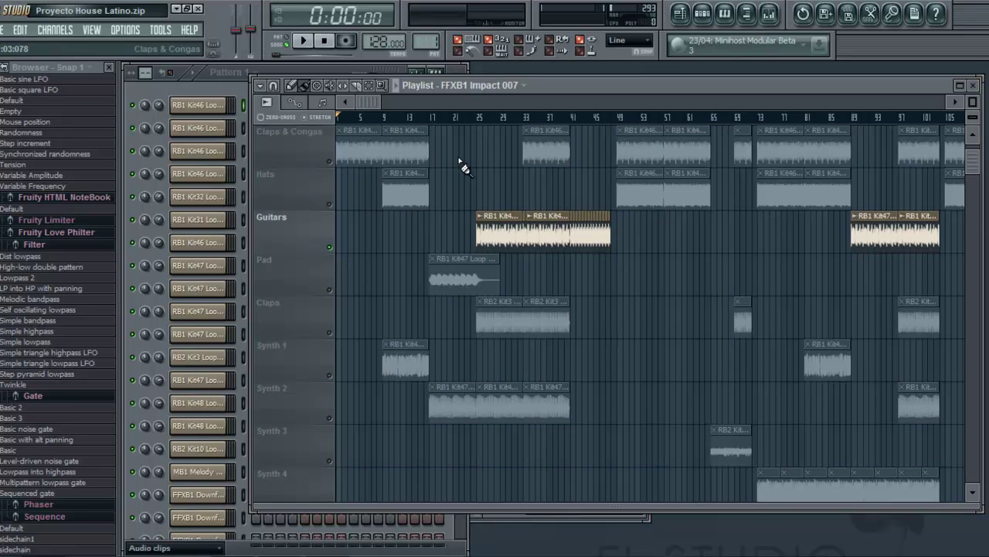
left_click(478, 117)
key("space")
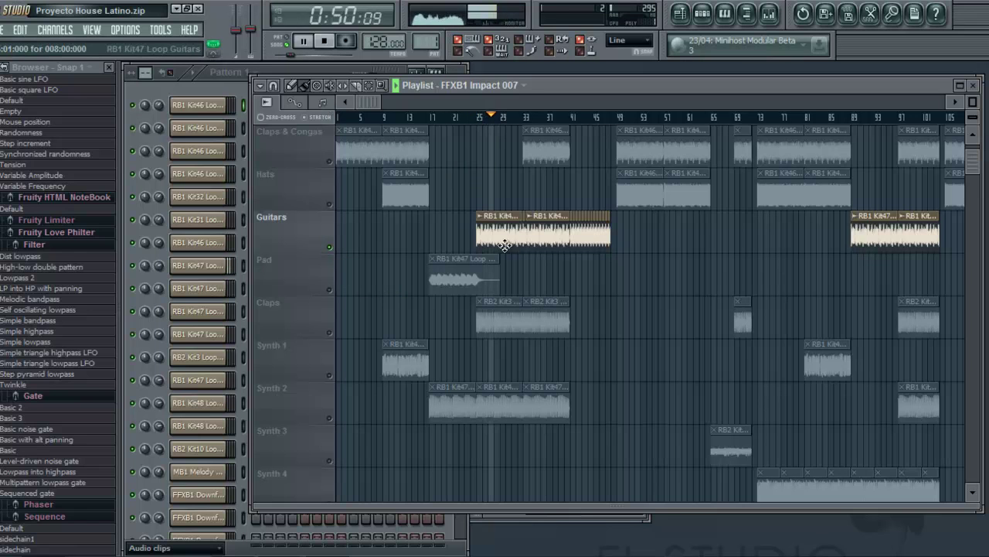
key("space")
- Unmute the Claps track and play it together with the Guitars from bar 25
left_click(329, 333)
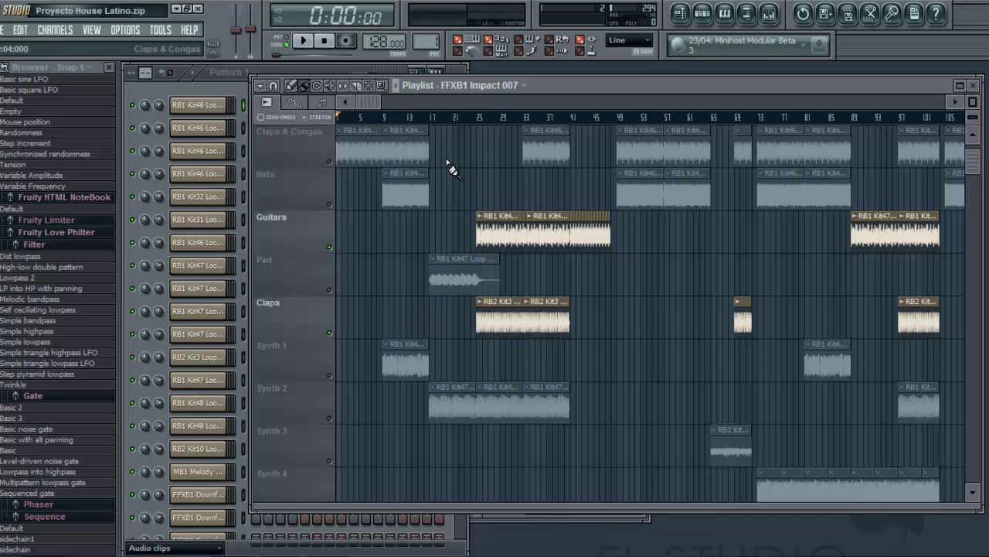
left_click(479, 117)
key("space")
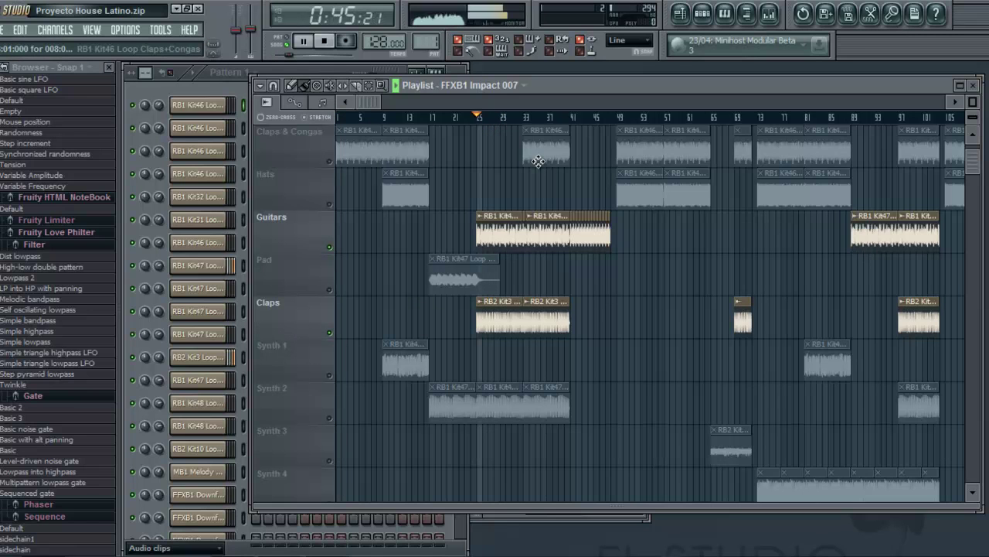
- Unmute the Synth 2 and Accordion tracks one after the other during playback
scroll(419, 223, "down", 2)
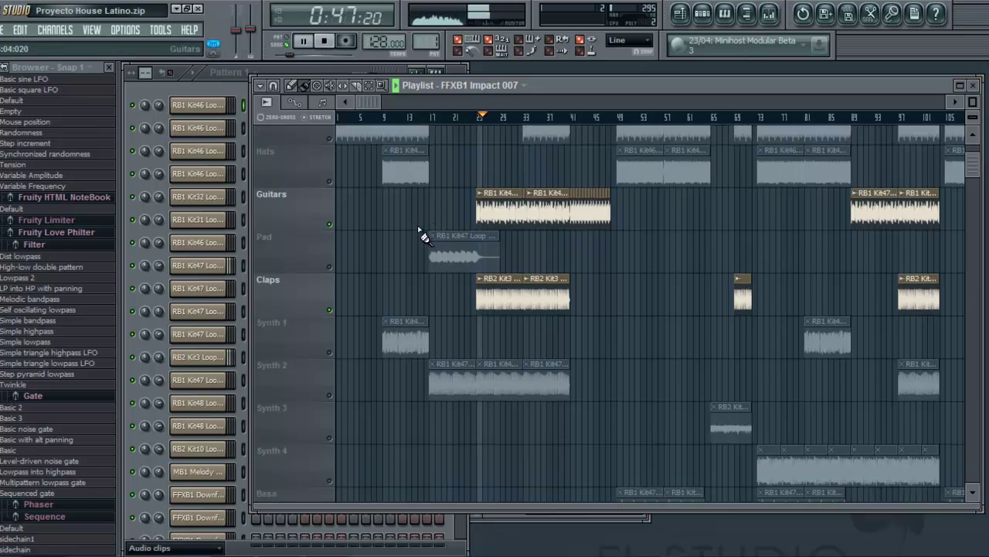
scroll(416, 231, "down", 1)
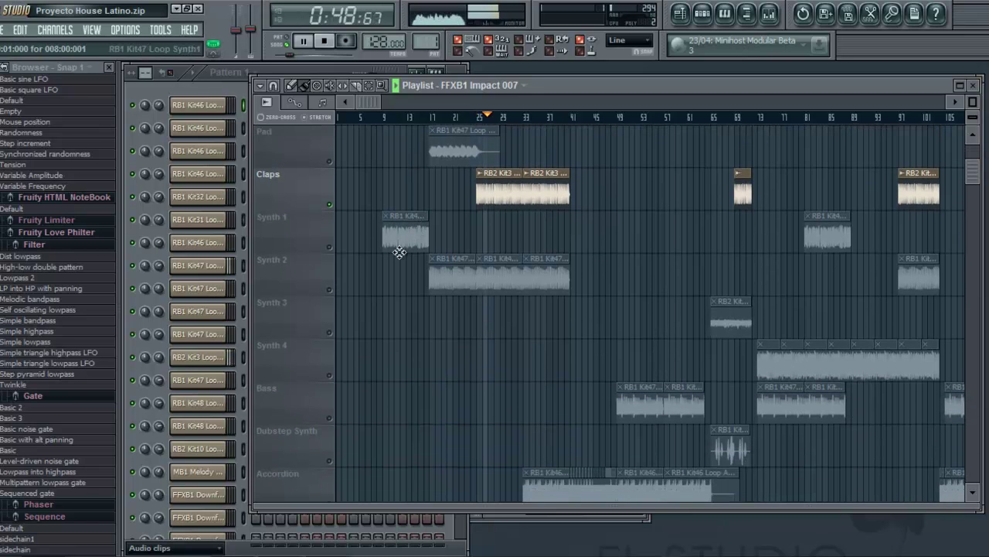
left_click(328, 291)
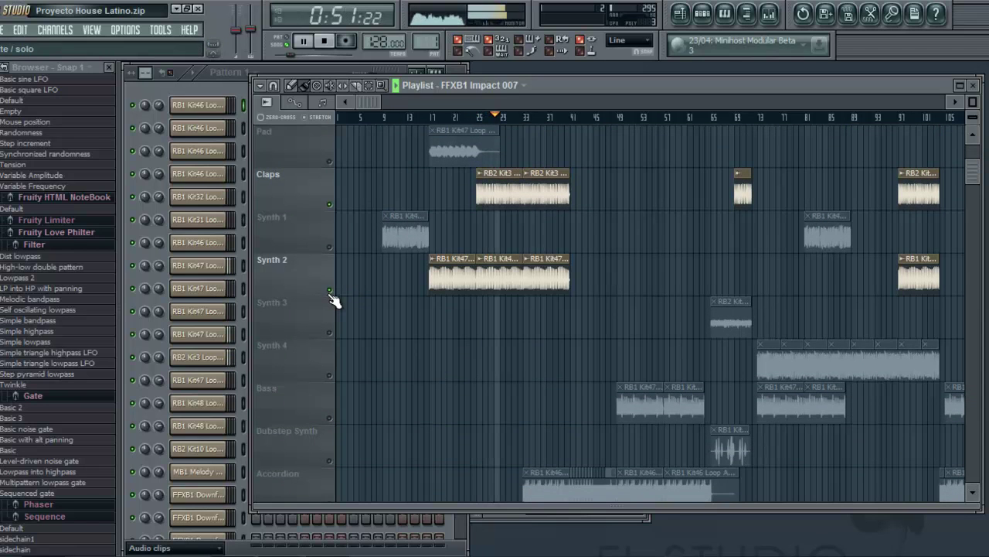
scroll(436, 289, "down", 7)
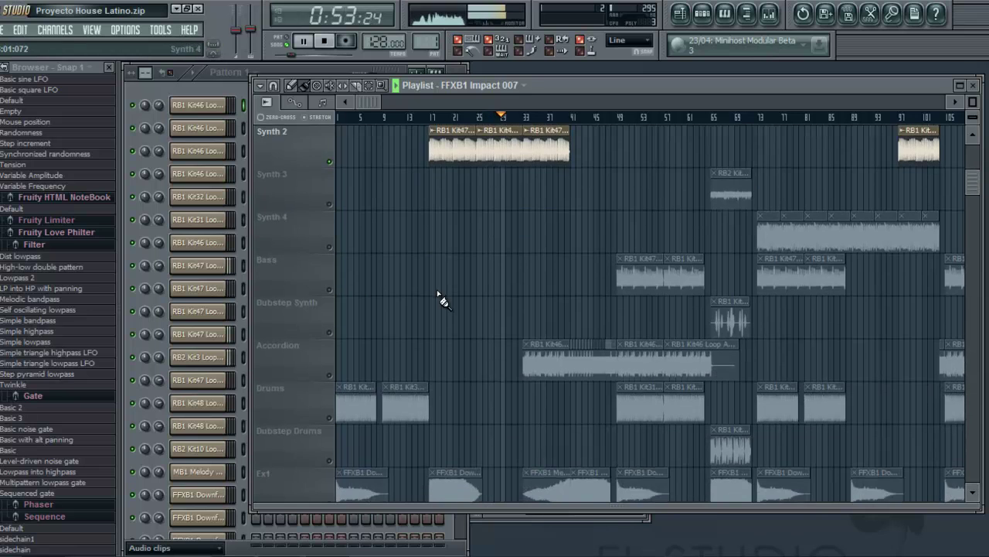
left_click(328, 247)
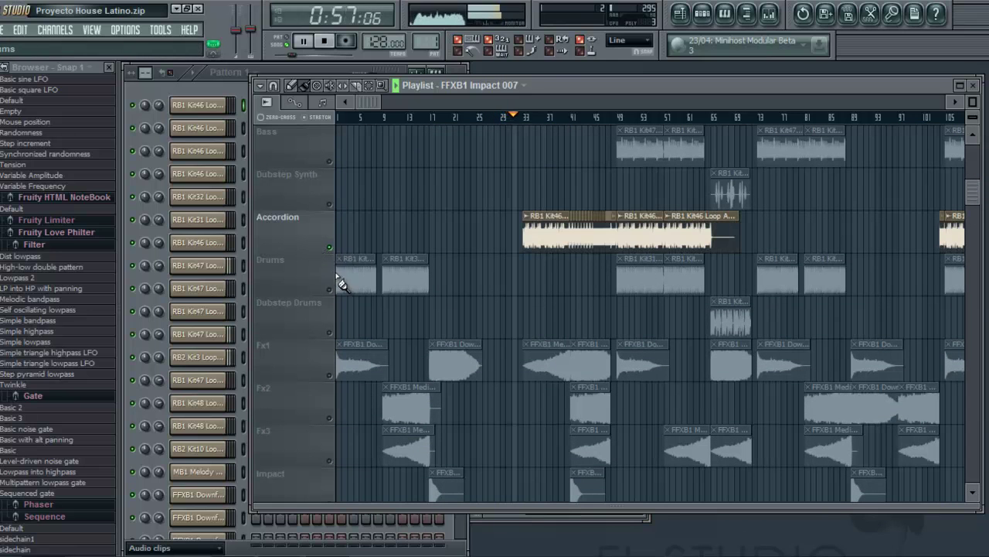
- Stop the song and set the playback position to bar 41
left_click_drag(370, 100, 439, 103)
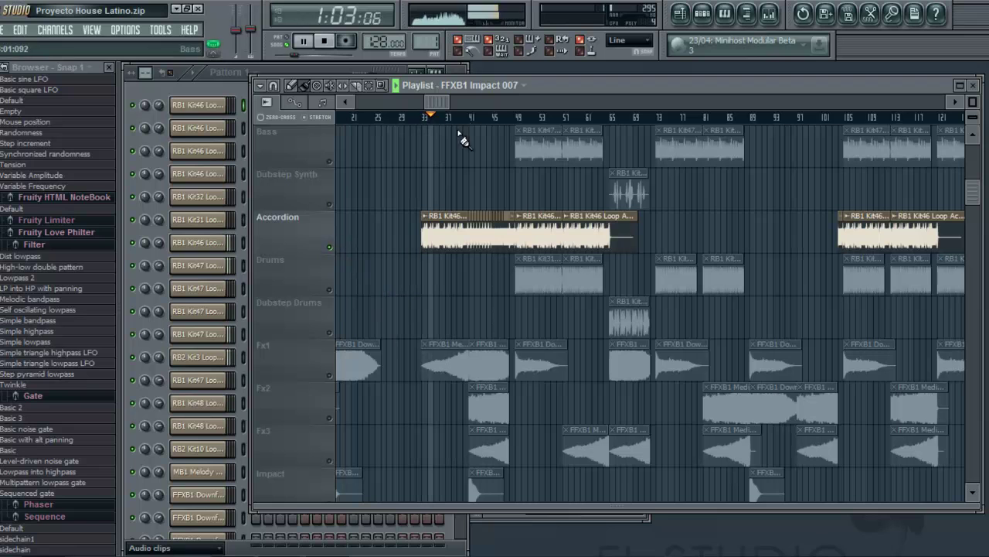
key("space")
left_click(471, 118)
left_click_drag(439, 103, 466, 104)
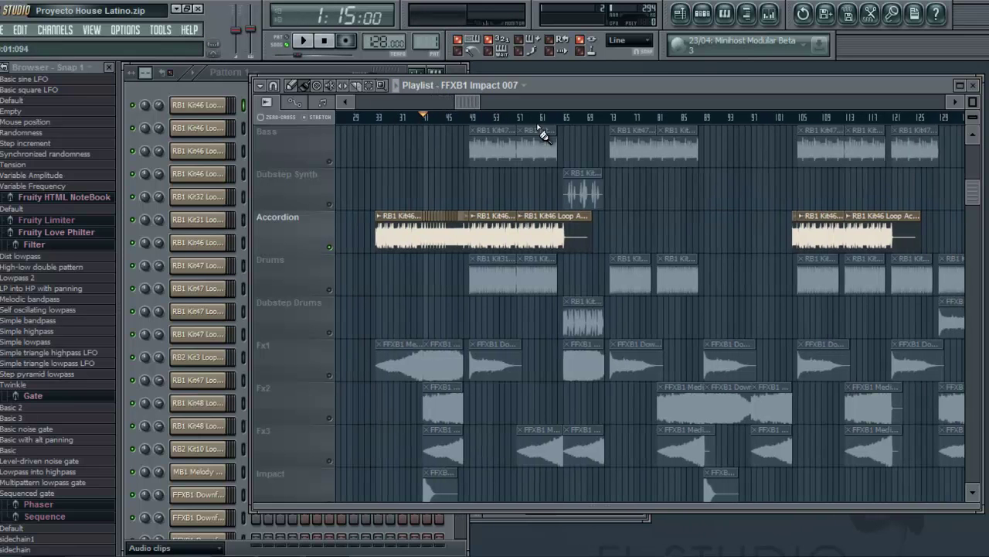
- Turn all Playlist tracks back on using the solo toggle of the Guitars track
scroll(457, 235, "up", 7)
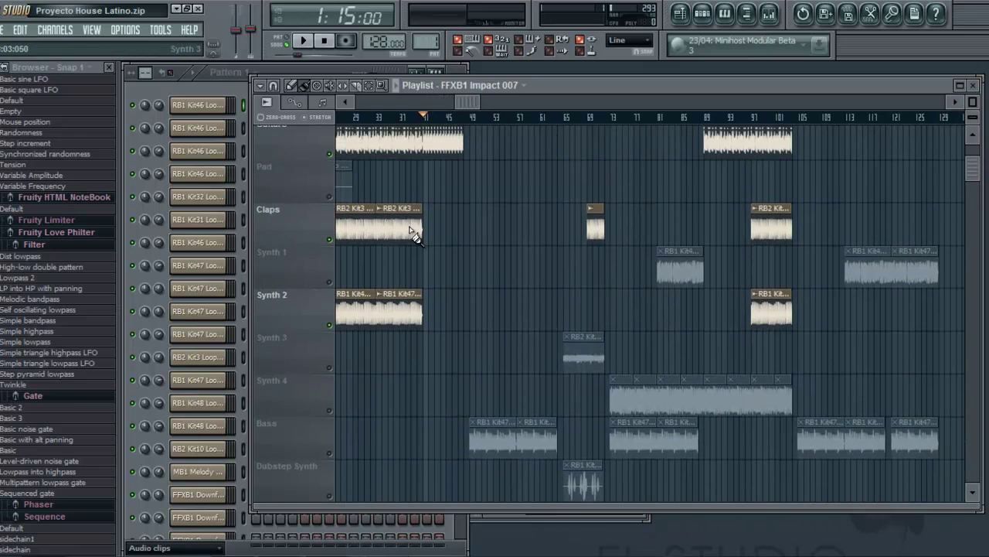
scroll(454, 267, "up", 3)
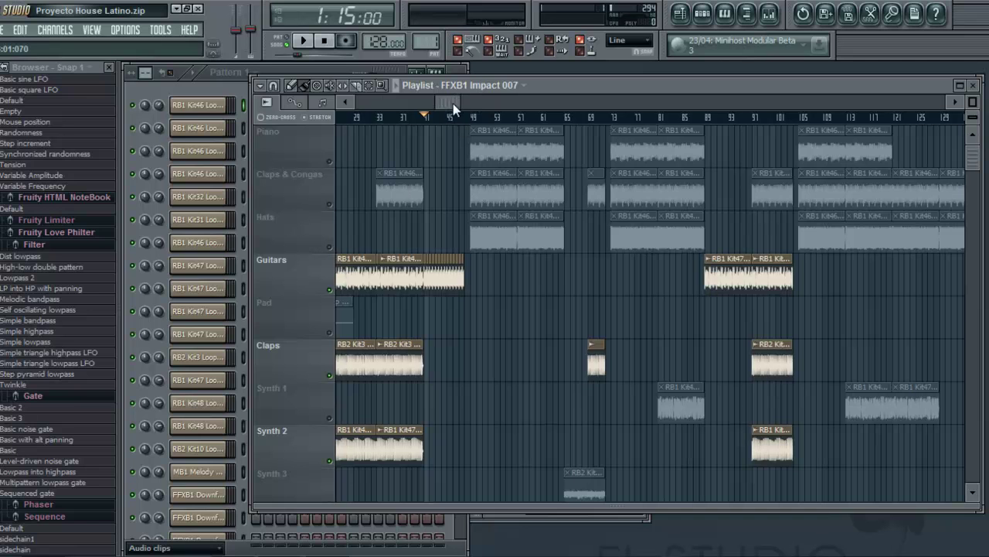
left_click_drag(474, 104, 379, 104)
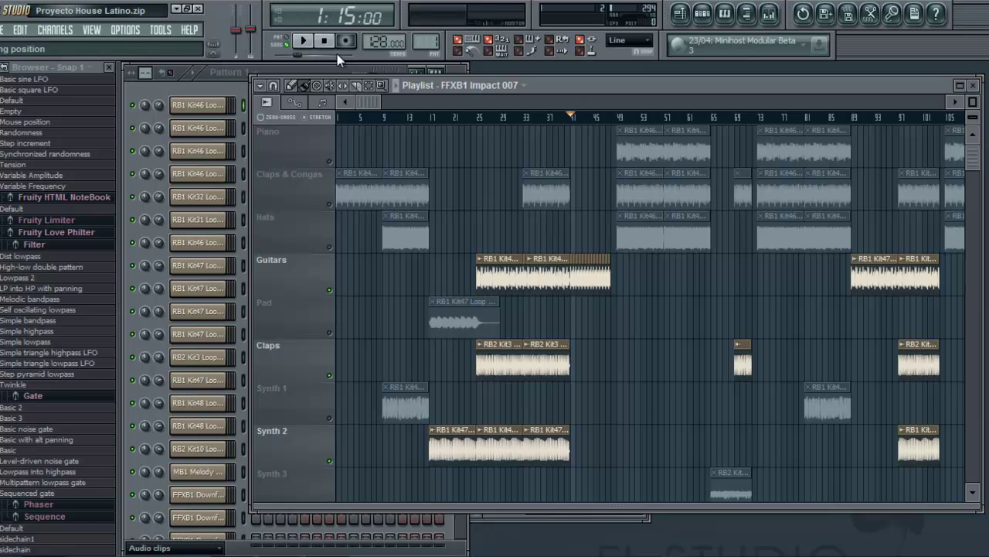
left_click_drag(366, 103, 462, 101)
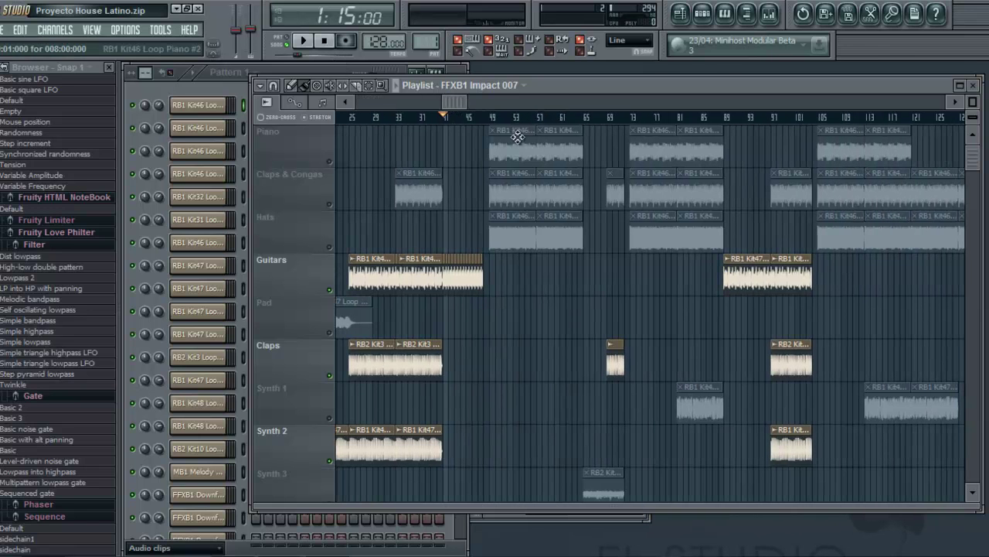
right_click(332, 293)
right_click(332, 293)
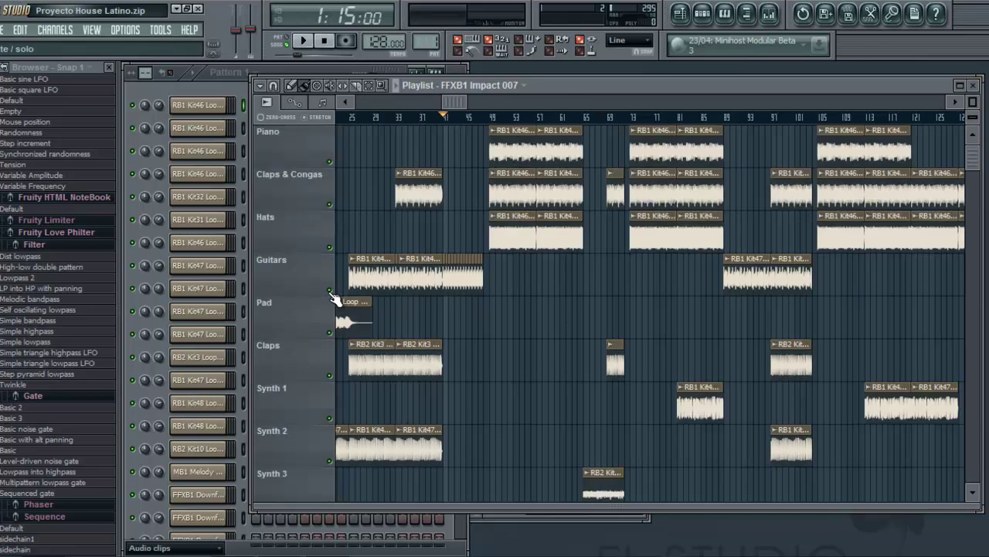
- Play the full arrangement from bar 41 through the section that starts at bar 49, and stop the song
left_click_drag(457, 104, 494, 104)
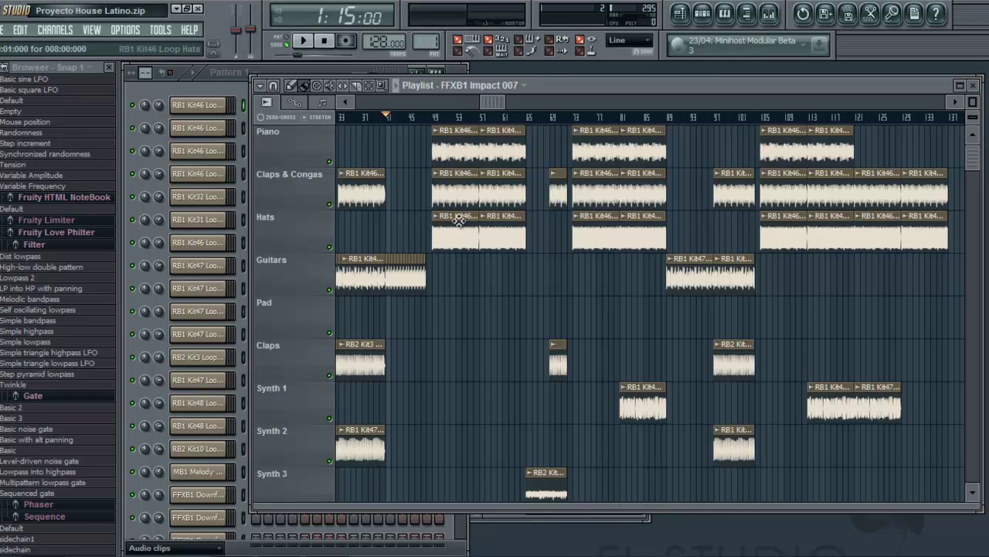
key("space")
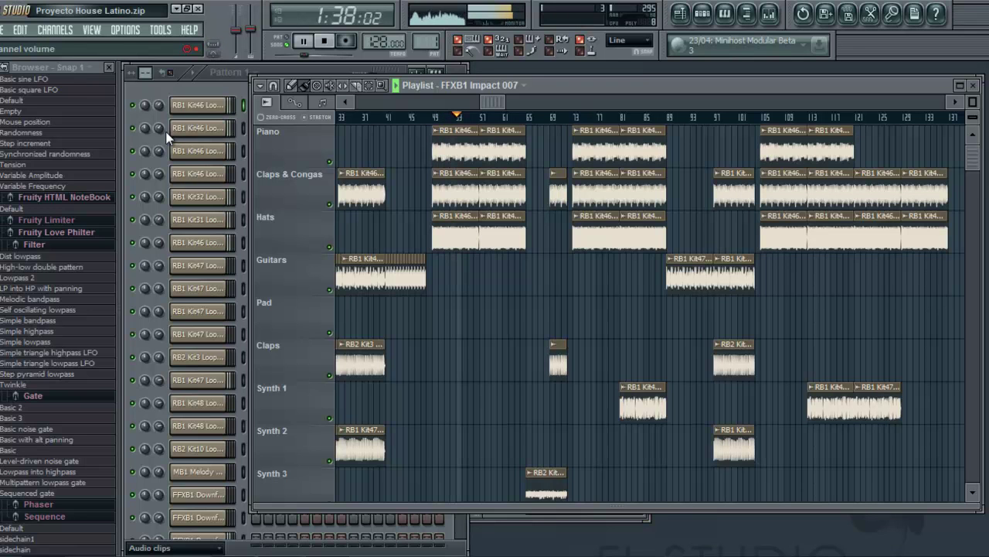
key("space")
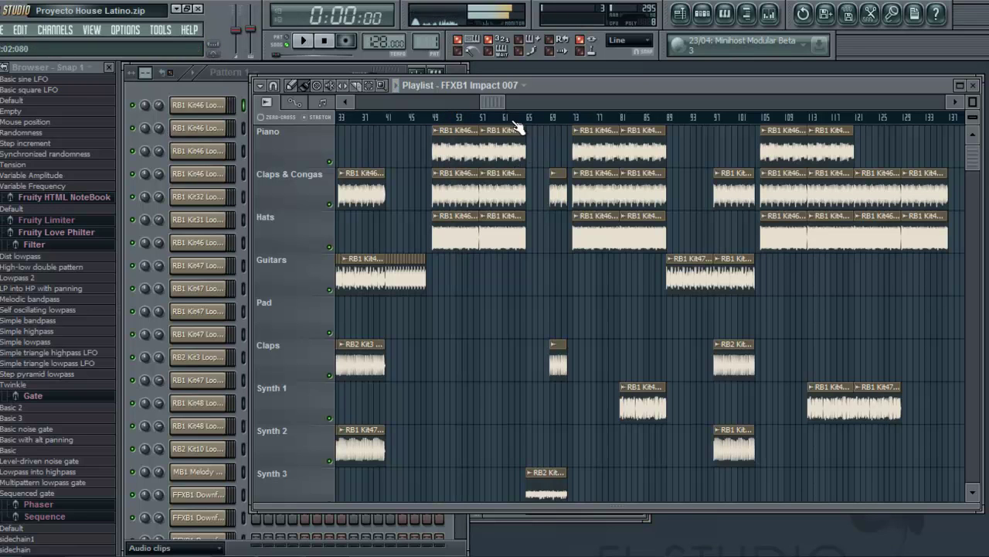
- Play the song from bar 63 and examine the dubstep, synth, drum and Fx tracks of the following sections
scroll(522, 106, "right", 3)
left_click(486, 120)
left_click(470, 120)
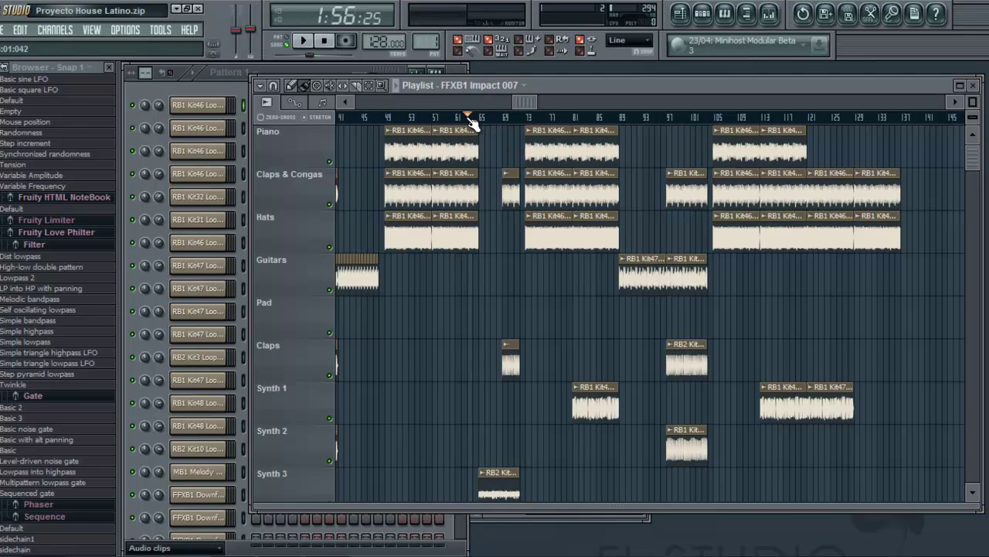
key("space")
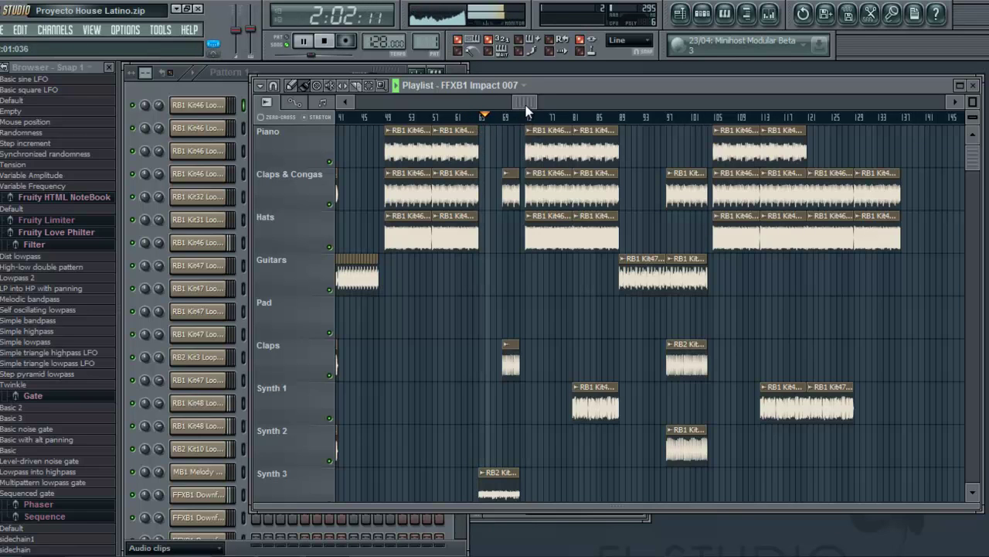
scroll(614, 225, "down", 5)
scroll(613, 224, "down", 8)
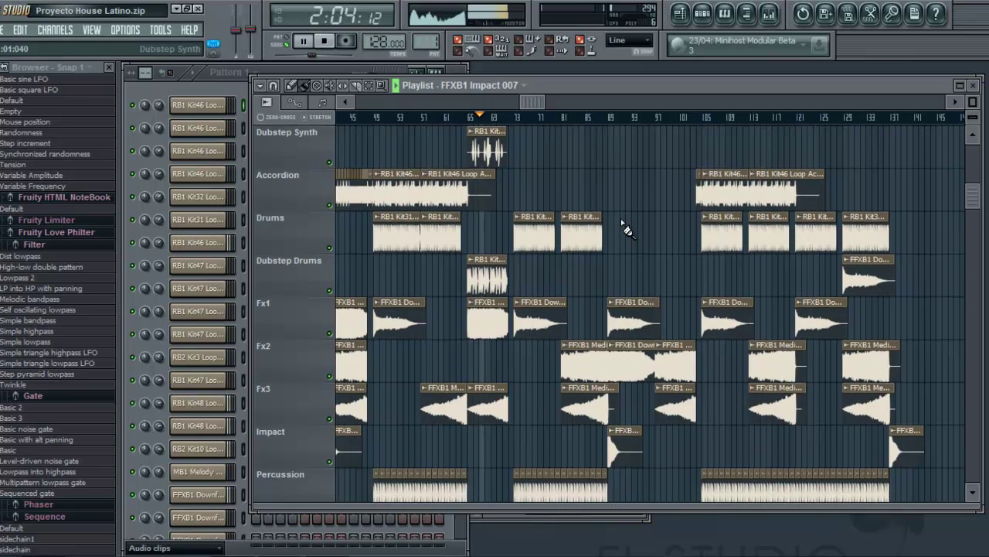
scroll(623, 218, "up", 1)
scroll(623, 219, "up", 1)
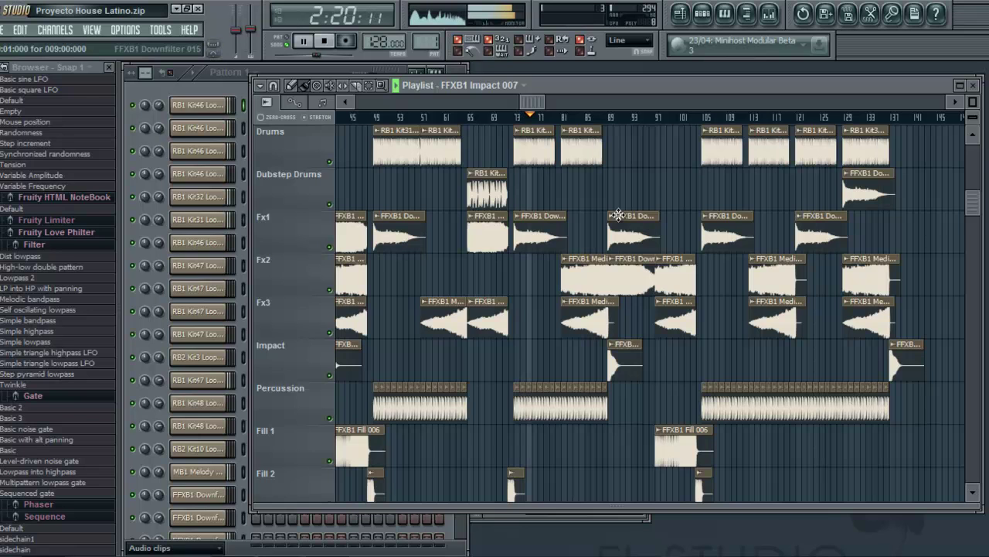
scroll(618, 215, "up", 5)
scroll(625, 224, "up", 2)
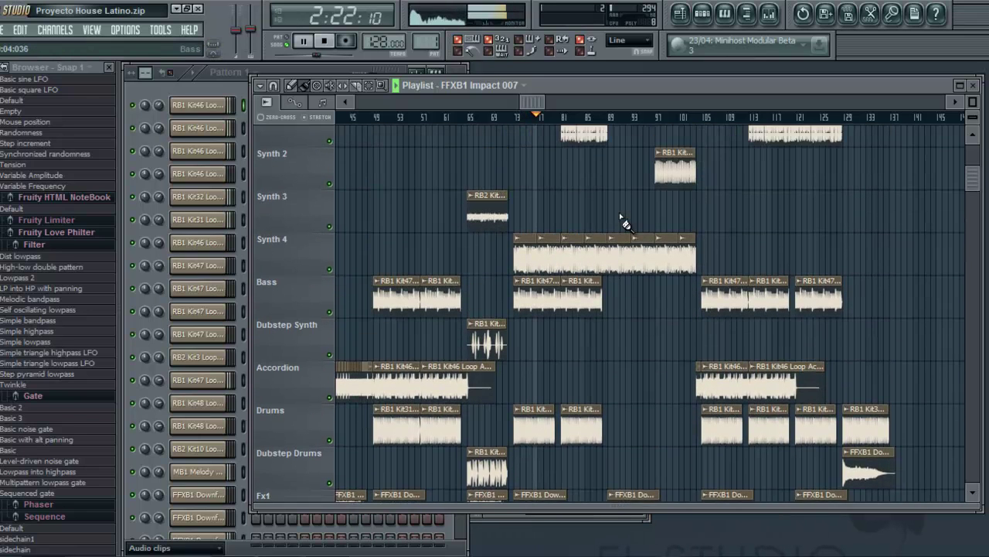
- Continue playback from just before bar 89, jump ahead to about bar 104, and stop the song
left_click(607, 117)
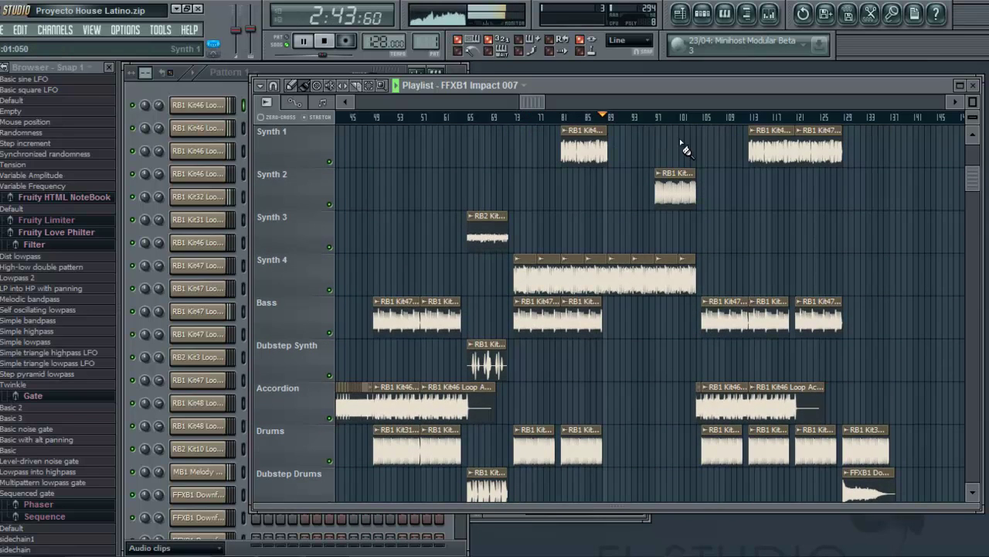
left_click_drag(554, 101, 661, 123)
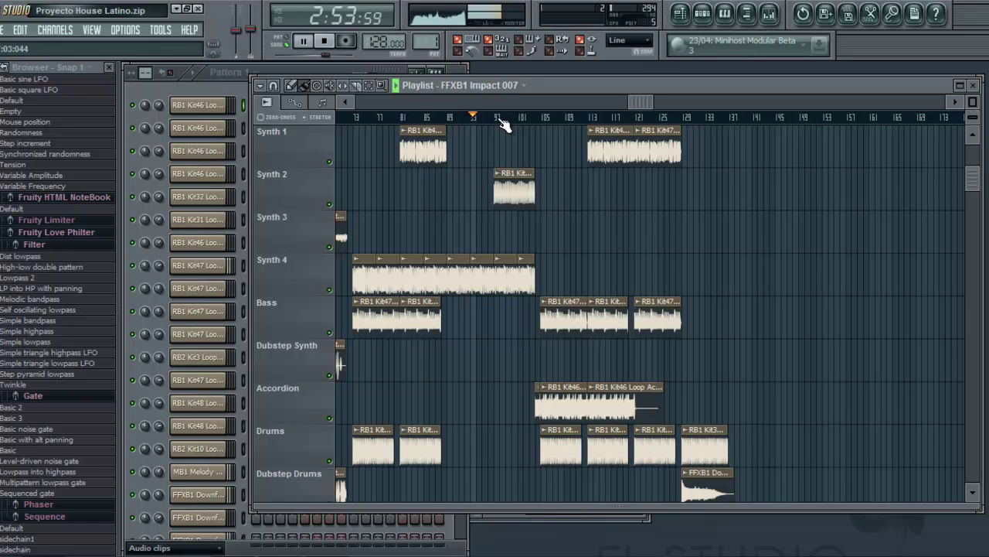
left_click(539, 119)
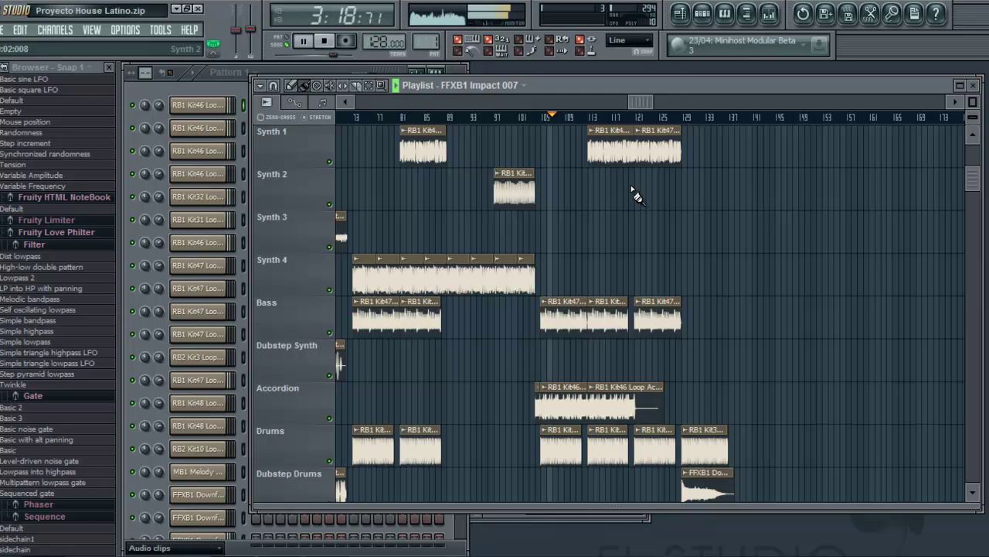
key("space")
- Review the whole arrangement from the opening bars to the later sections, including the lower drum and Fx tracks
left_click_drag(631, 103, 309, 101)
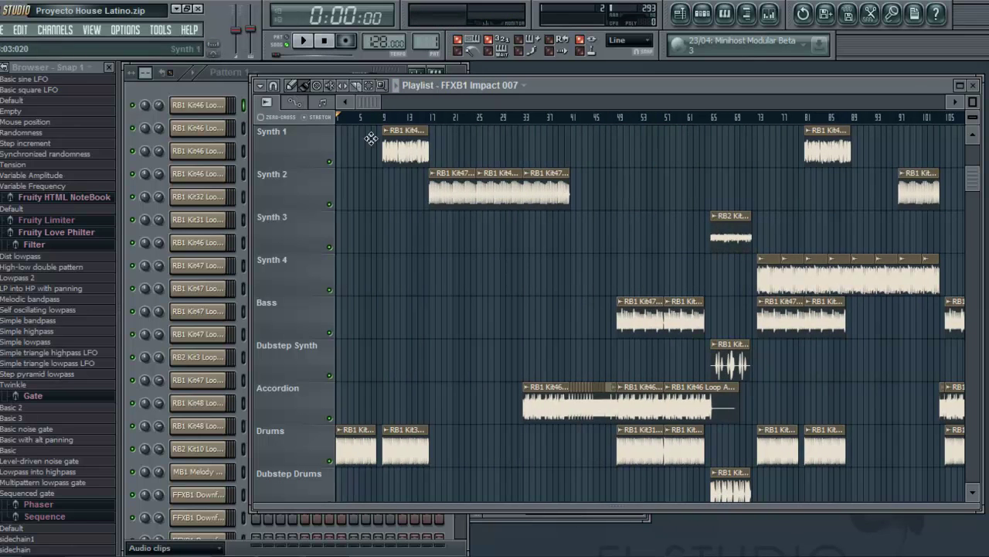
scroll(477, 225, "up", 6)
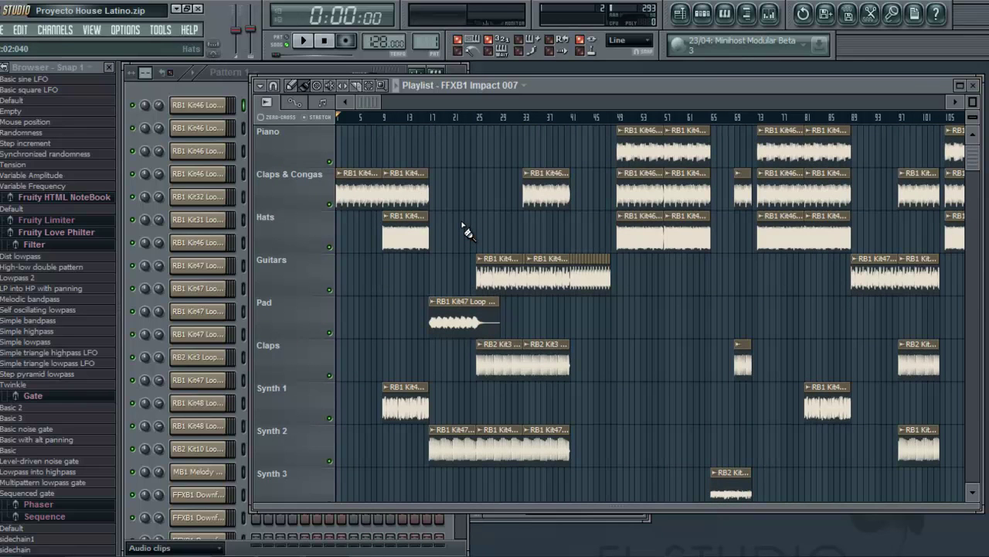
left_click_drag(372, 101, 438, 104)
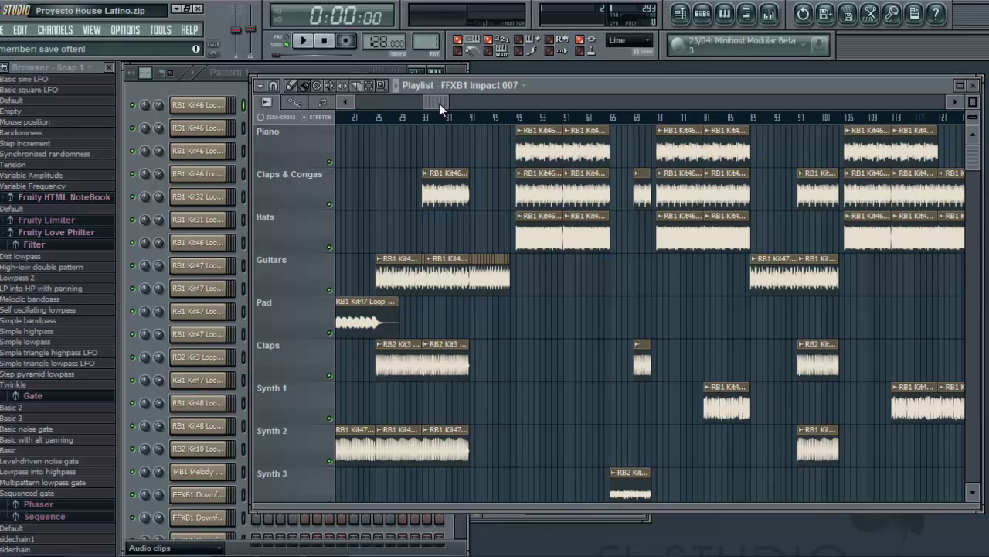
left_click_drag(435, 100, 491, 102)
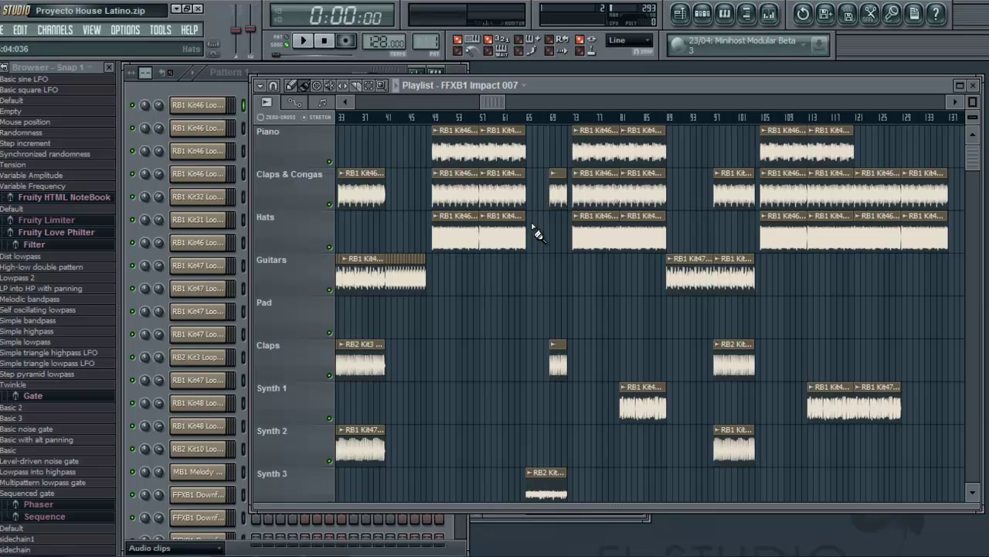
left_click_drag(486, 103, 309, 111)
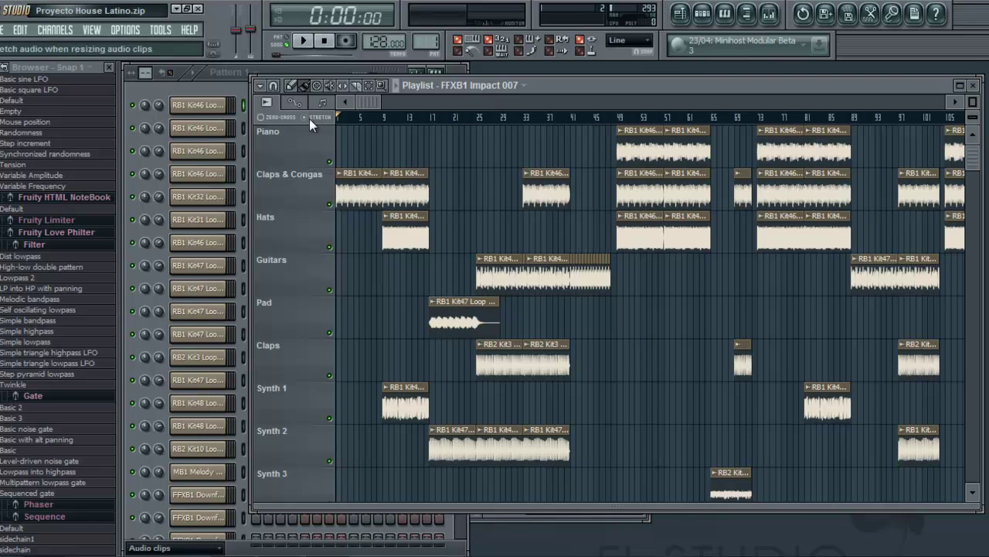
scroll(350, 296, "down", 5)
scroll(351, 302, "down", 9)
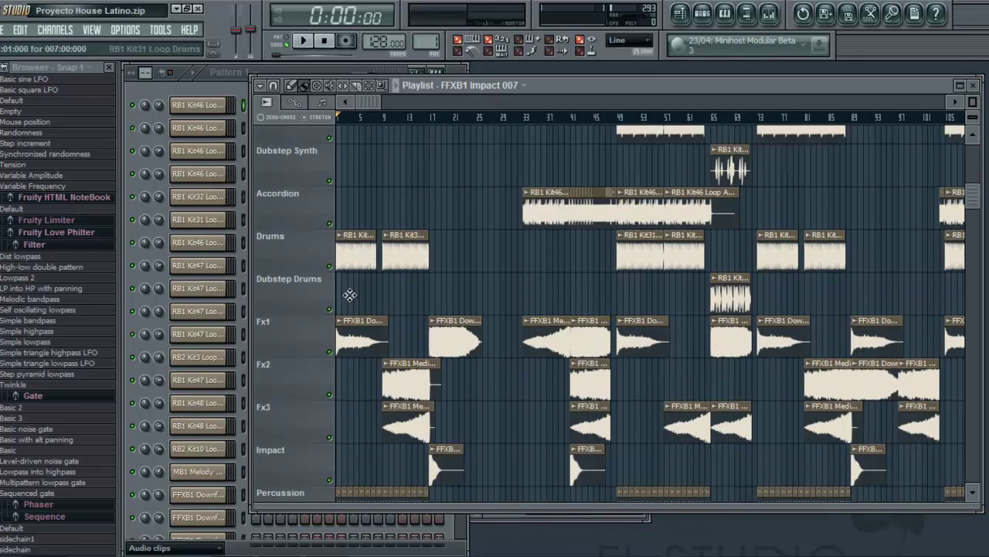
scroll(349, 294, "up", 4)
scroll(348, 294, "up", 9)
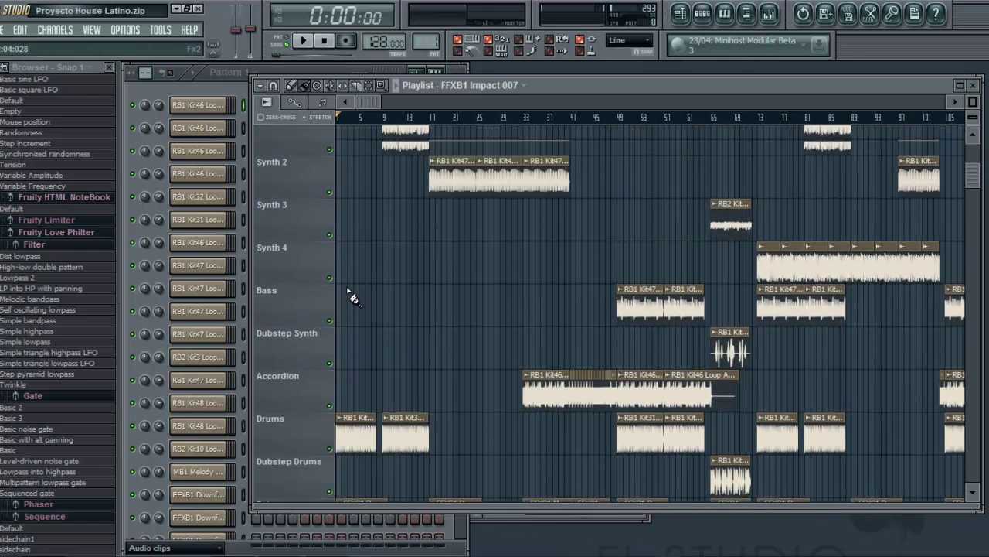
scroll(349, 296, "up", 1)
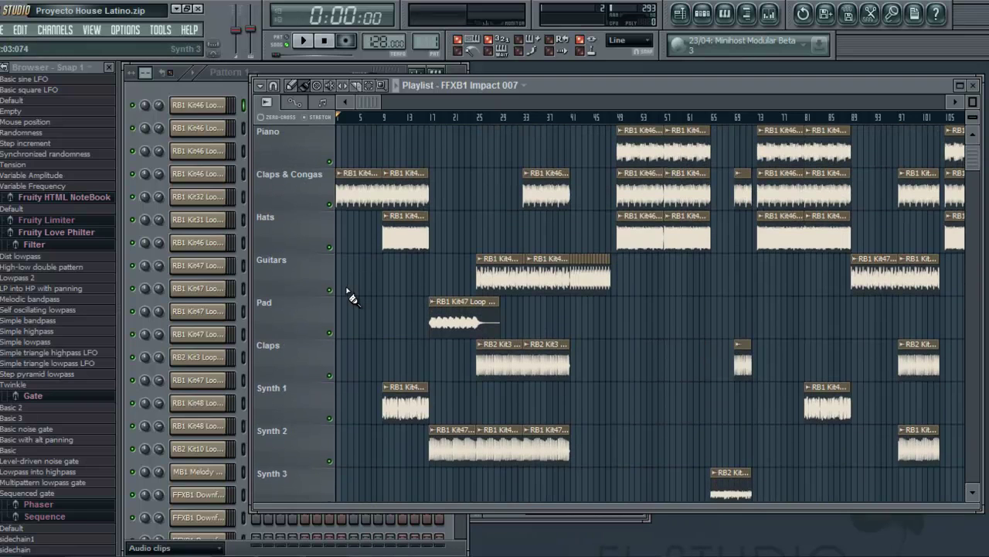